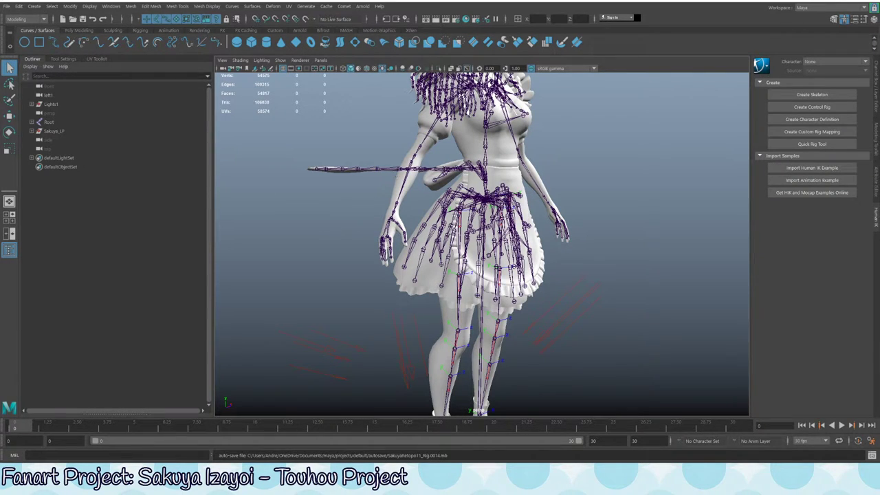
Frame the character's torso and select her arm joint chain in the viewport.
left_click_drag(385, 296, 359, 317, "alt")
left_click_drag(343, 191, 323, 261, "alt")
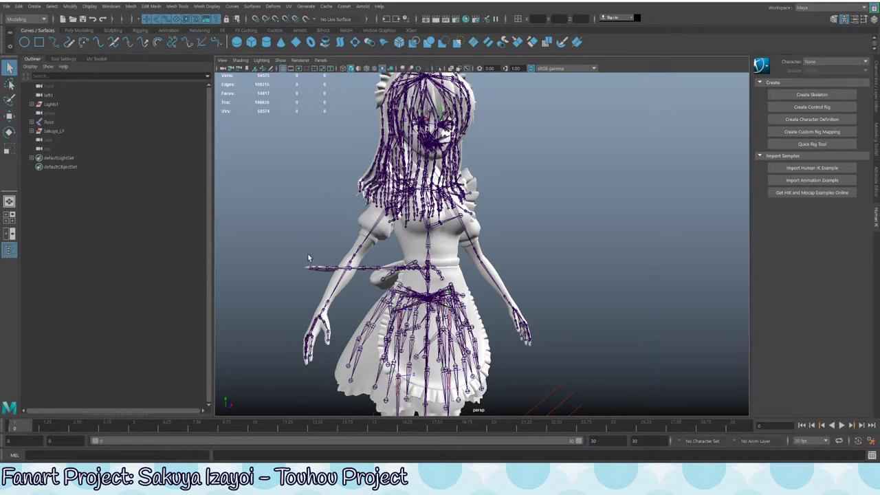
left_click_drag(543, 237, 447, 164, "alt")
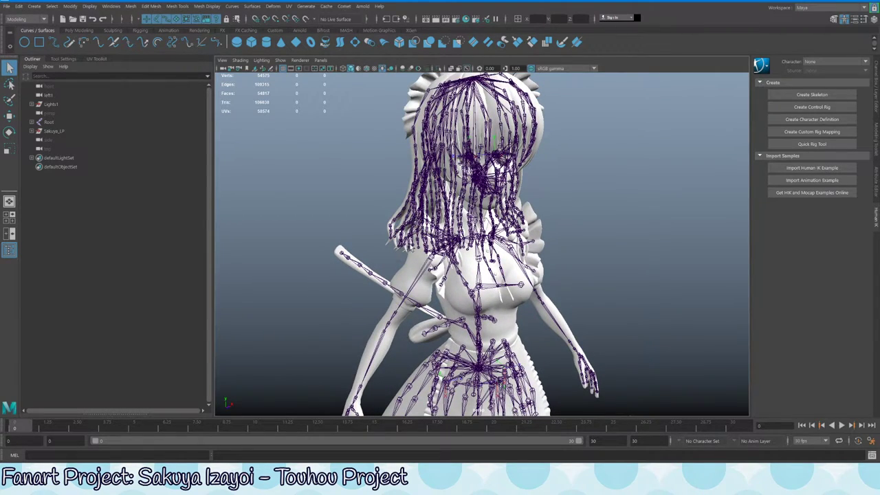
left_click_drag(426, 255, 464, 197, "alt")
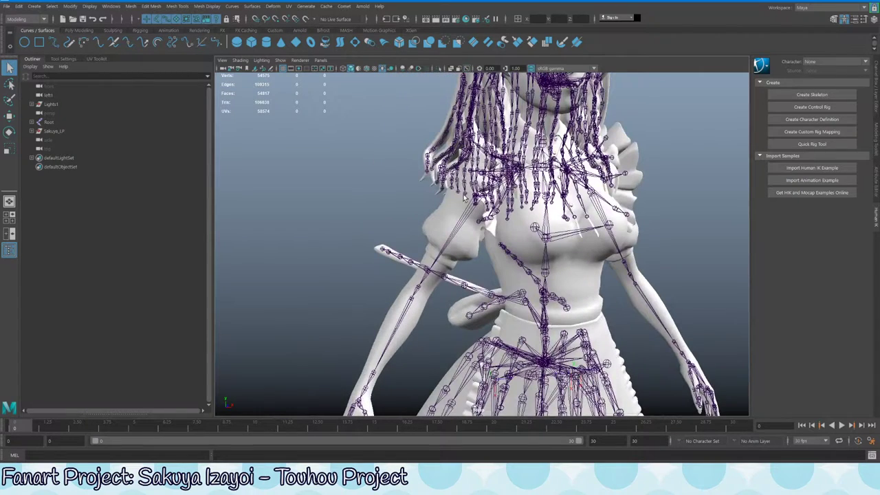
left_click_drag(399, 137, 433, 206, "alt")
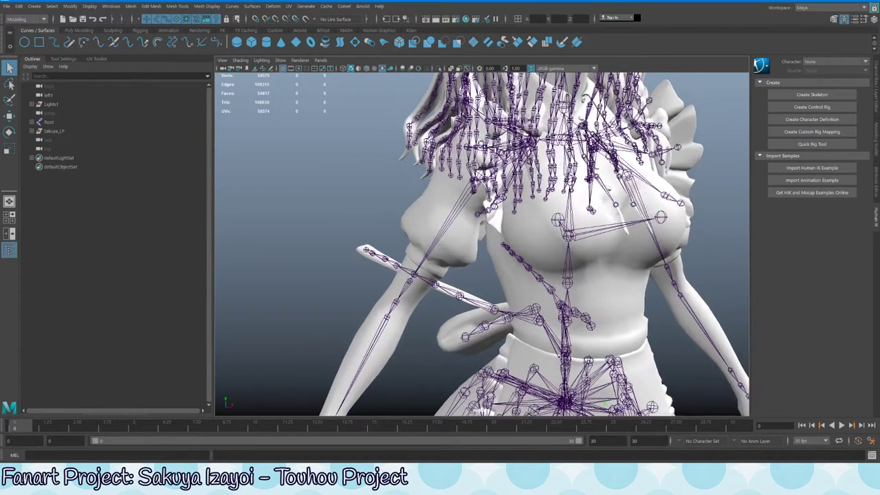
left_click(468, 209)
left_click(480, 171)
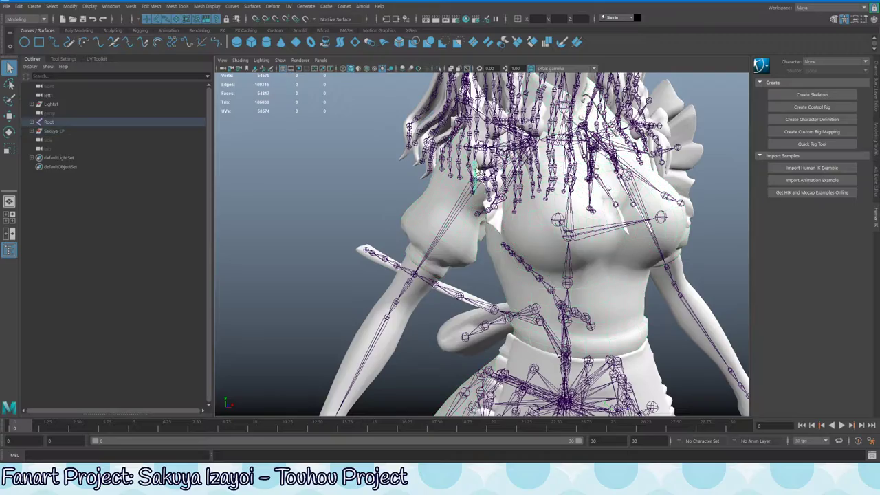
left_click(464, 217)
Add the collar joints and isolate the selected joint chain with Ctrl+1.
left_click_drag(463, 185, 493, 271, "alt")
left_click(493, 272)
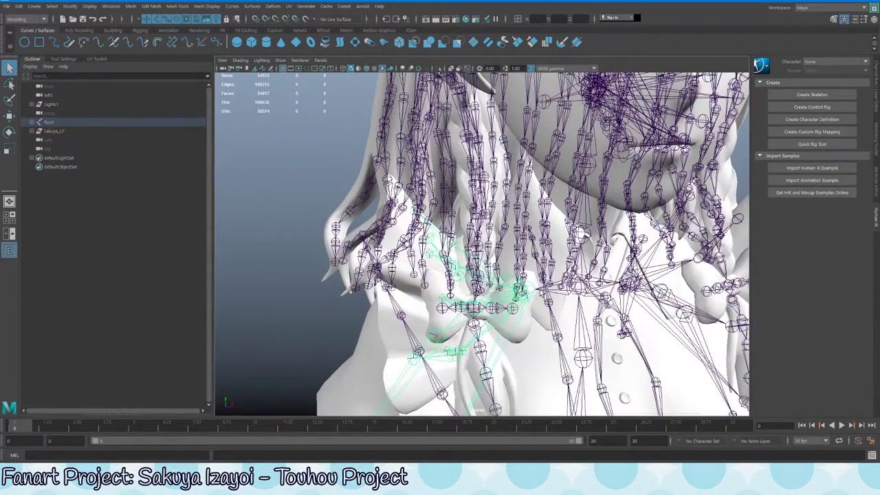
key("f")
key("ctrl+1")
left_click_drag(498, 200, 470, 206, "alt")
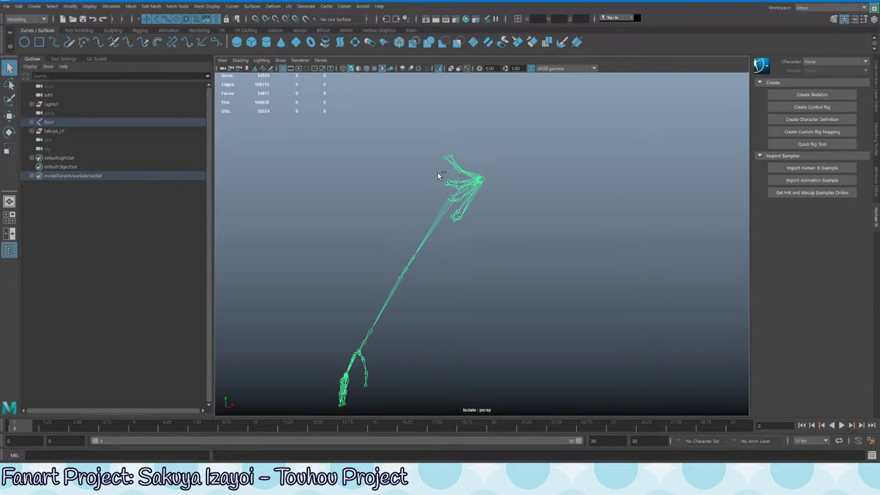
Inspect the isolated hand joints from several angles, then turn Isolate Select off.
left_click_drag(502, 177, 461, 160, "alt")
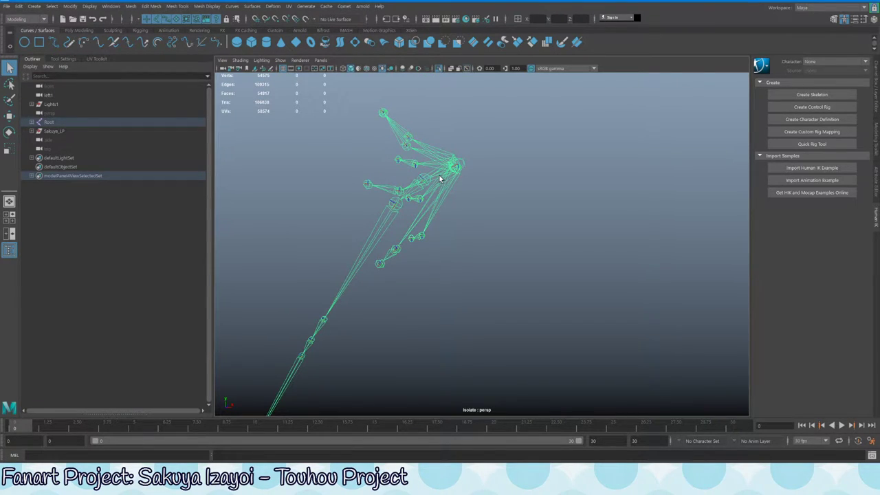
left_click_drag(427, 184, 514, 202, "alt")
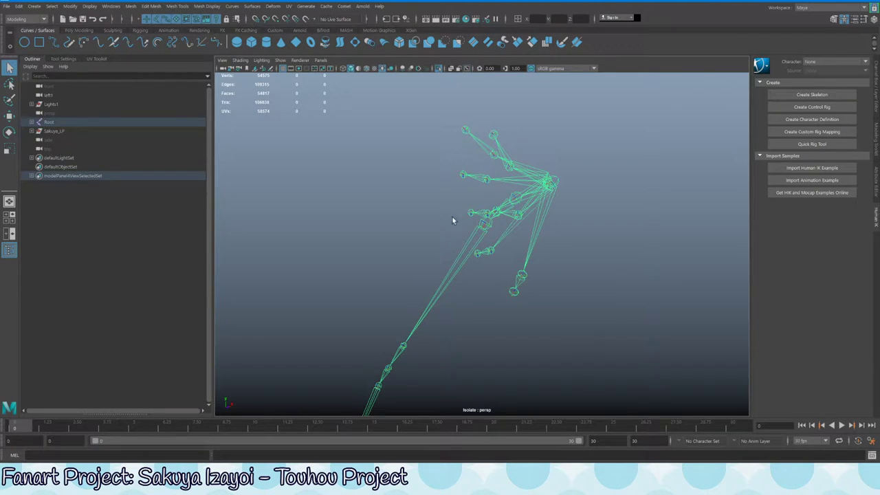
left_click_drag(540, 295, 581, 165, "alt")
key("ctrl+1")
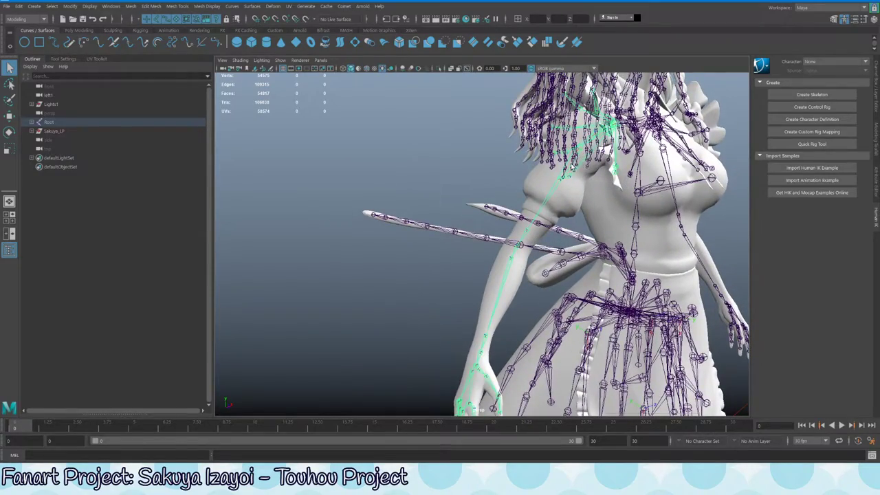
left_click_drag(524, 275, 348, 179, "alt")
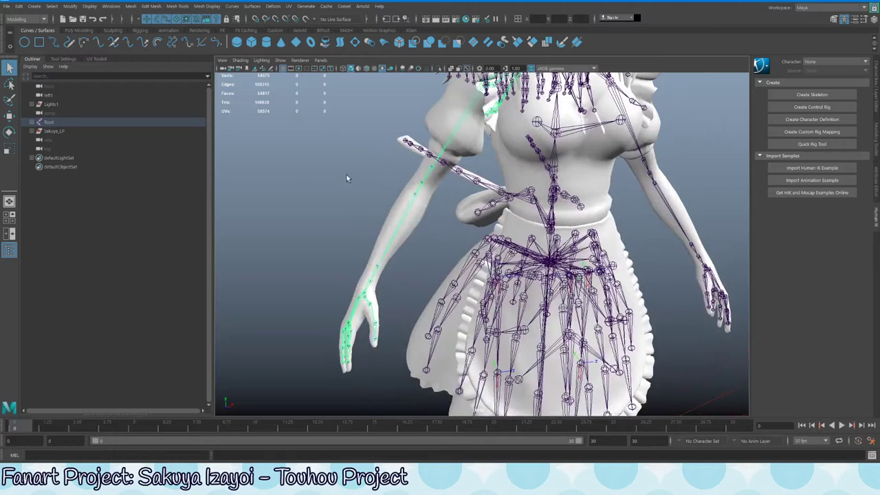
left_click(414, 196)
key("e")
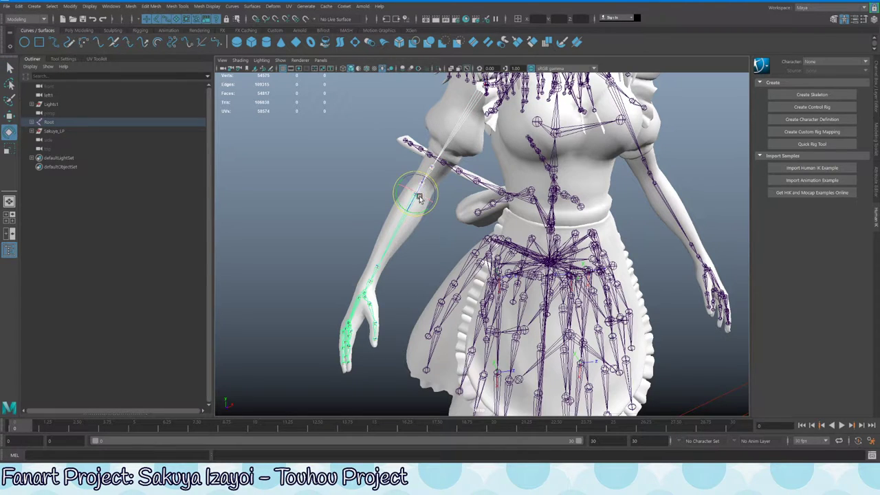
left_click_drag(416, 206, 440, 191, "alt")
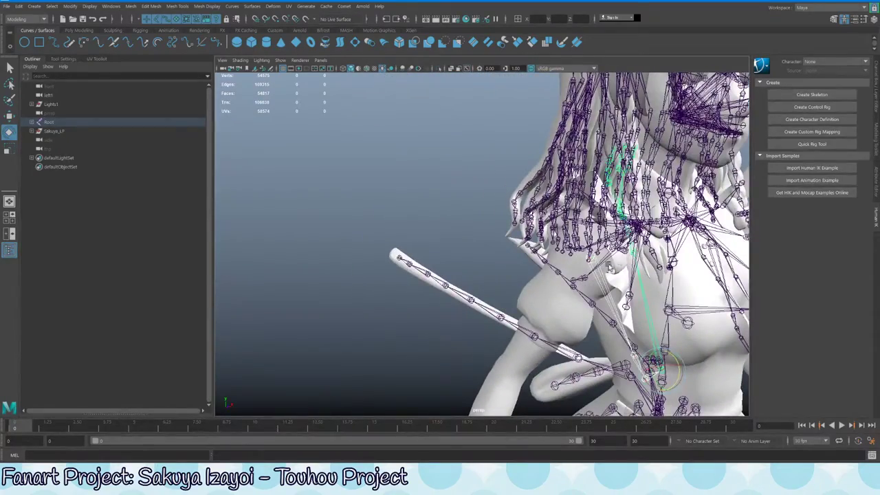
key("ctrl+z")
left_click_drag(614, 269, 530, 188, "alt")
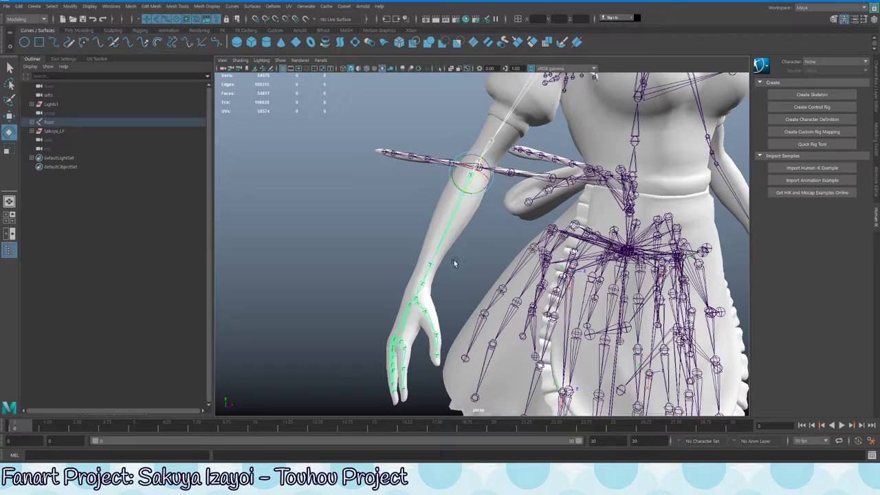
left_click_drag(456, 261, 496, 213, "alt")
key("q")
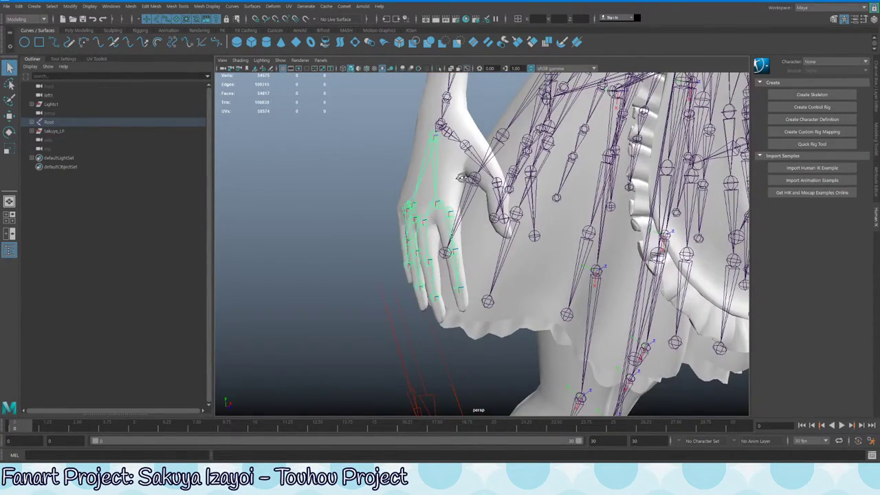
Rotate the joint near the wrist to swing the fingers down, then inspect the hand against the skirt.
left_click_drag(462, 177, 385, 165, "alt")
left_click(460, 180)
key("e")
left_click_drag(347, 141, 370, 161)
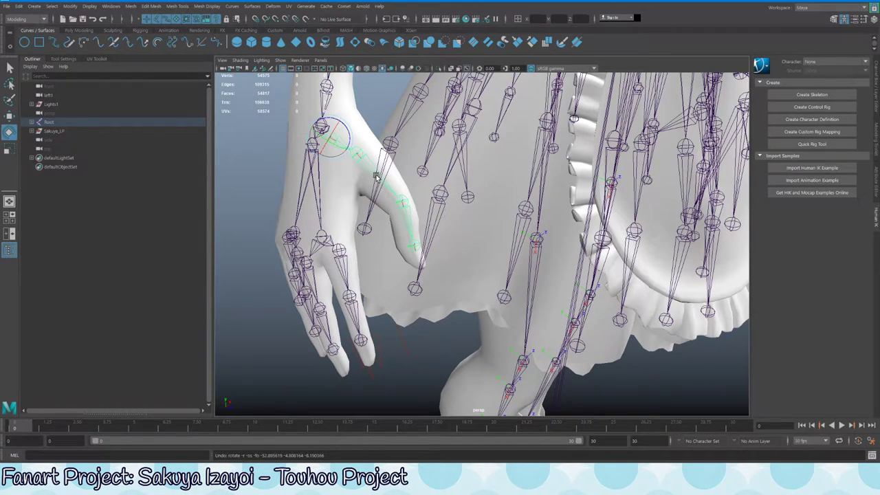
left_click_drag(442, 235, 438, 170, "alt")
key("q")
right_click_drag(470, 162, 494, 170, "alt")
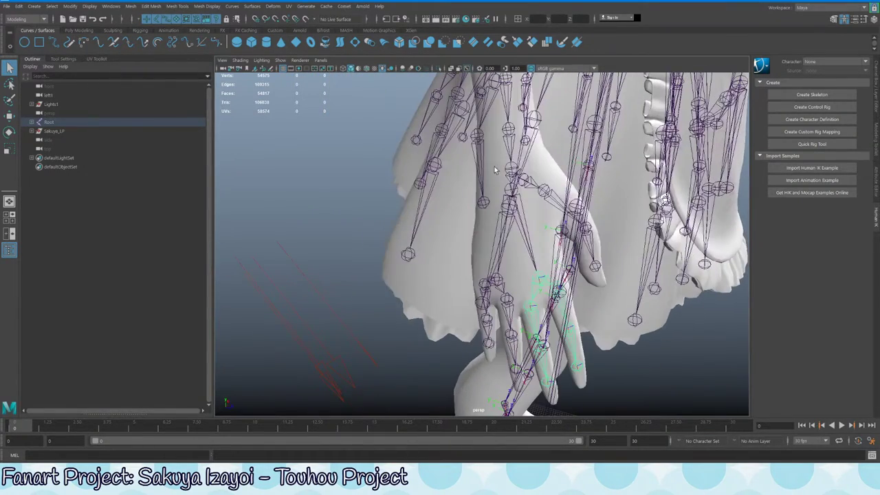
left_click_drag(500, 292, 573, 203, "alt")
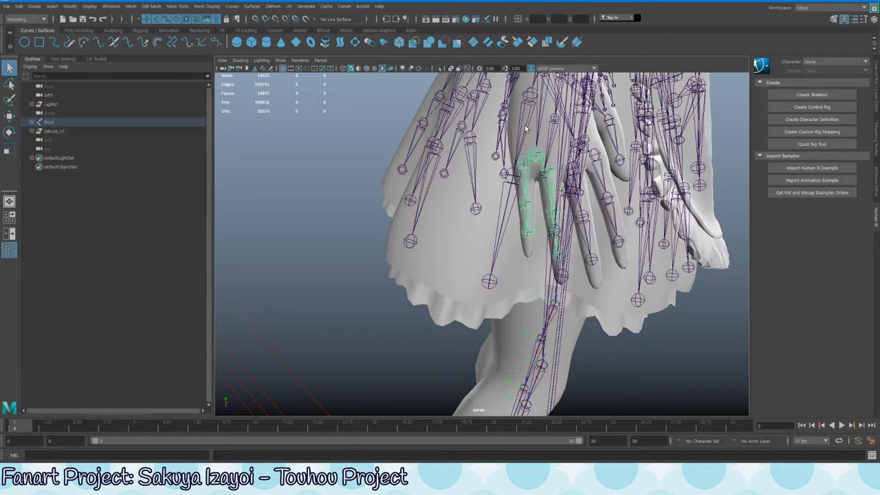
key("e")
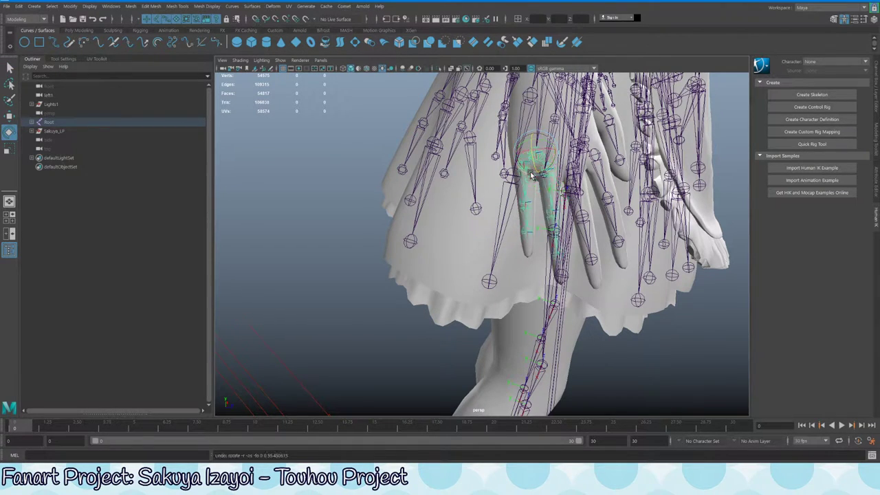
left_click_drag(531, 176, 506, 153, "alt")
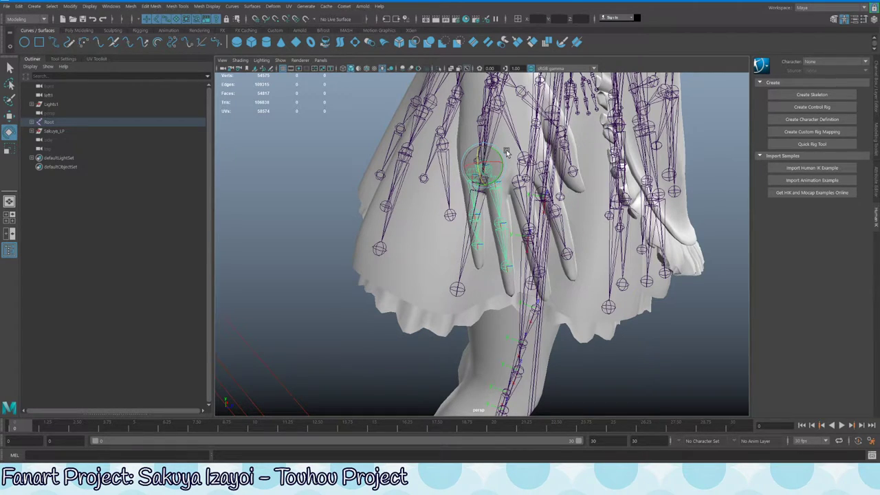
Step back through earlier camera views to the skirt and legs, and clear the joint selection.
key("bracketleft")
key("bracketleft")
key("bracketleft")
key("bracketleft")
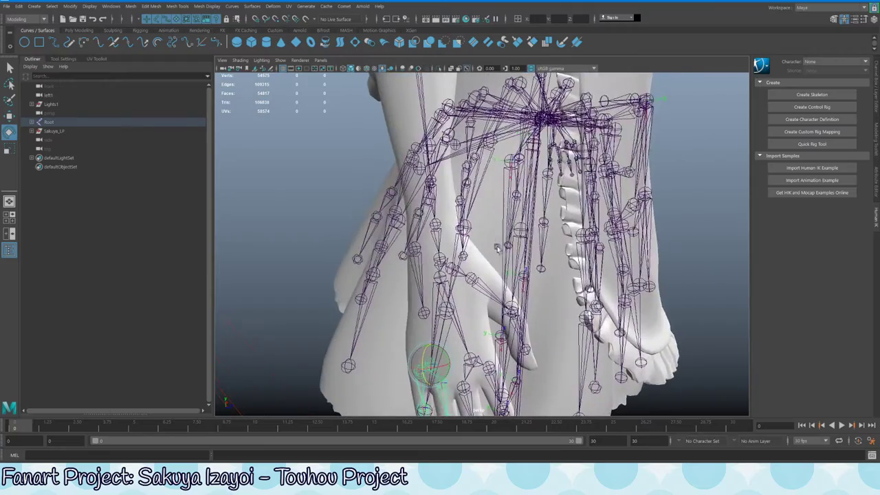
key("bracketleft")
key("bracketleft")
key("bracketleft")
key("bracketleft")
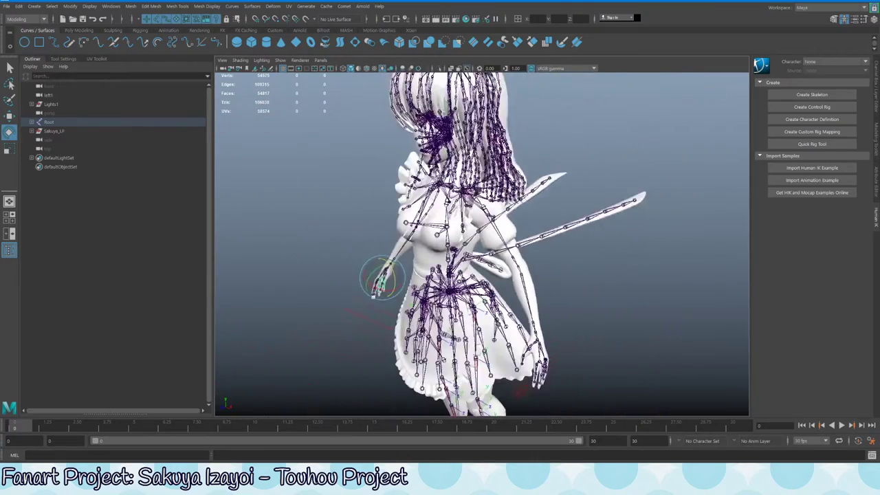
key("bracketleft")
key("bracketleft")
key("bracketleft")
key("bracketleft")
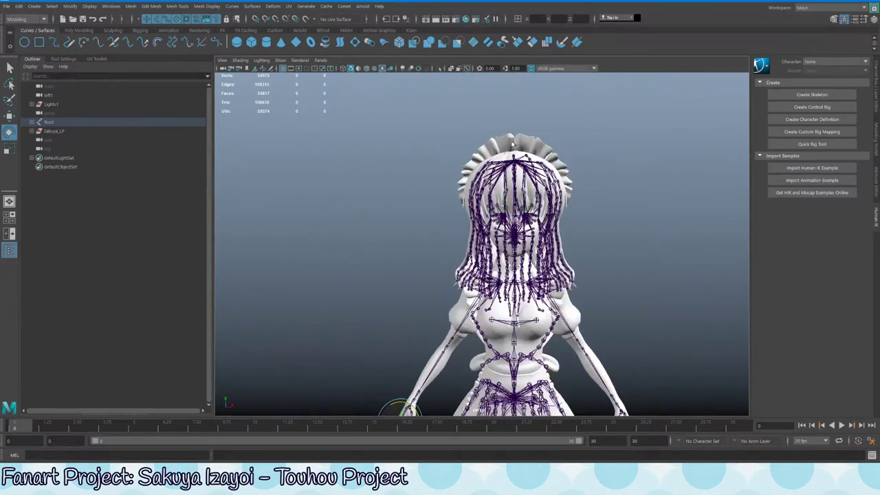
key("bracketleft")
key("bracketleft")
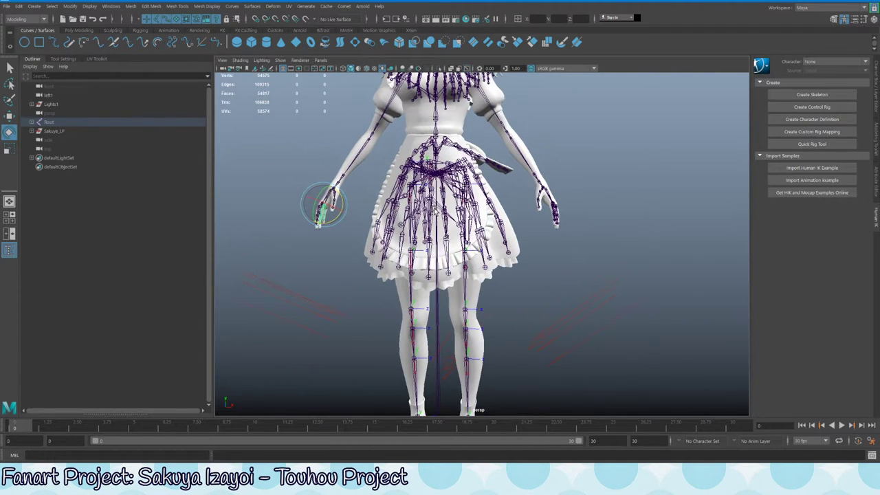
key("bracketleft")
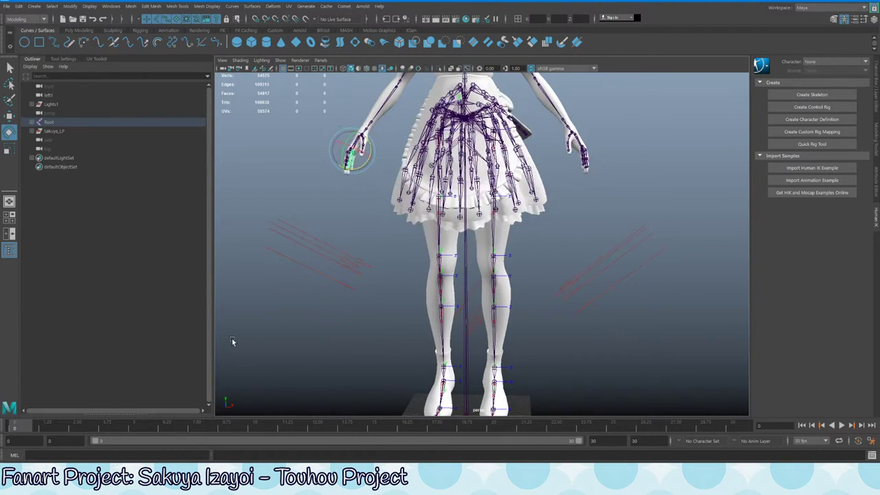
left_click(294, 241)
key("bracketleft")
key("bracketleft")
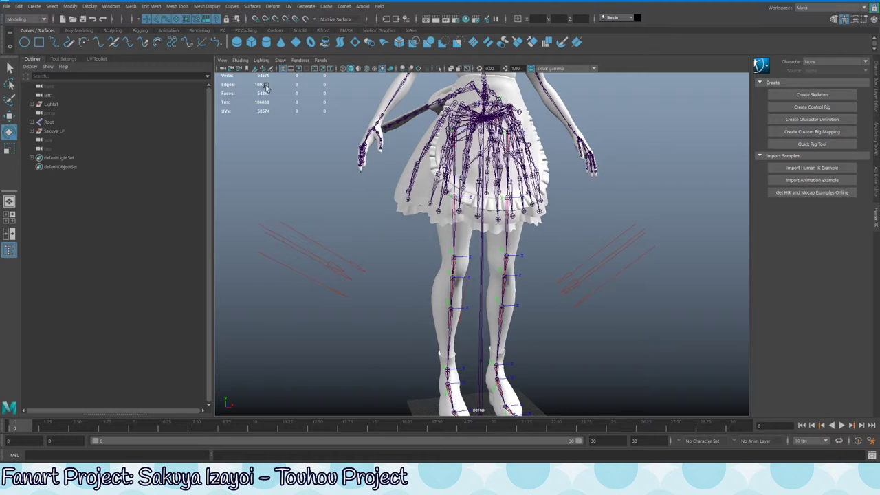
Browse the viewport Show and renderer menus and tumble to a side view.
left_click(281, 60)
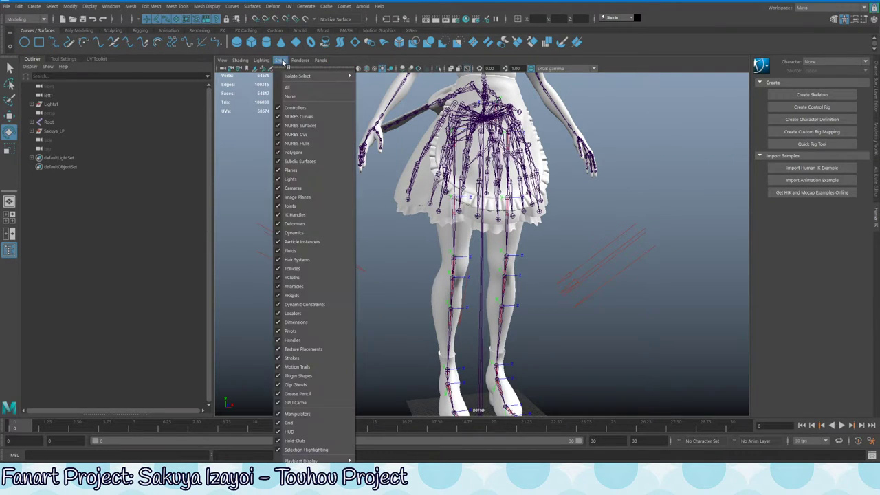
left_click(302, 60)
left_click_drag(385, 172, 412, 206, "alt")
right_click_drag(412, 206, 426, 226, "alt")
Select the Root joint hierarchy in the Outliner for grouping.
key("q")
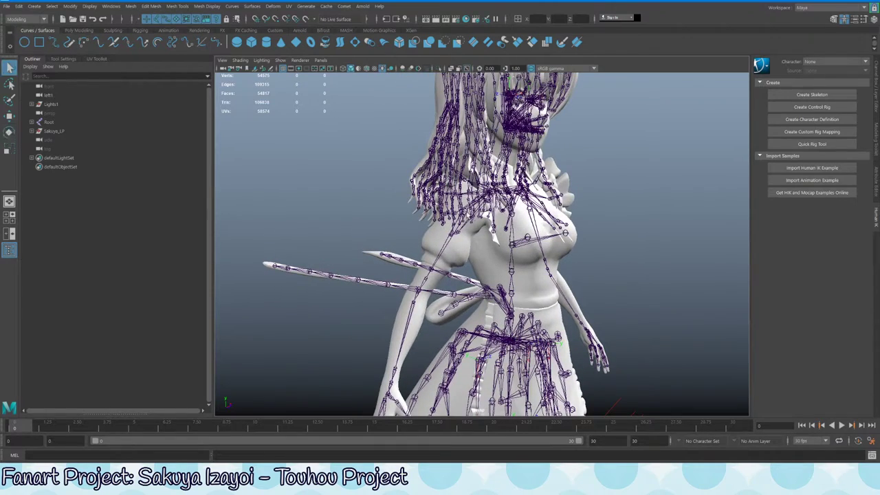
left_click(397, 335)
middle_click_drag(398, 334, 442, 249, "alt")
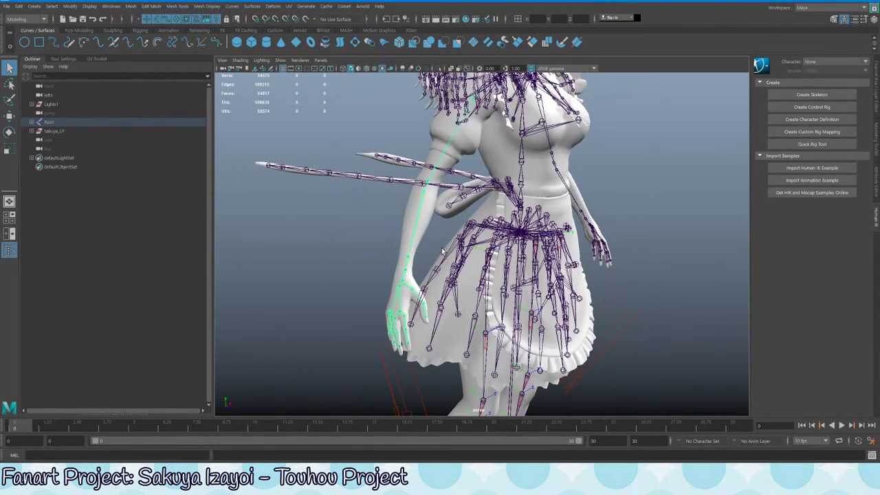
left_click_drag(416, 289, 488, 195, "alt")
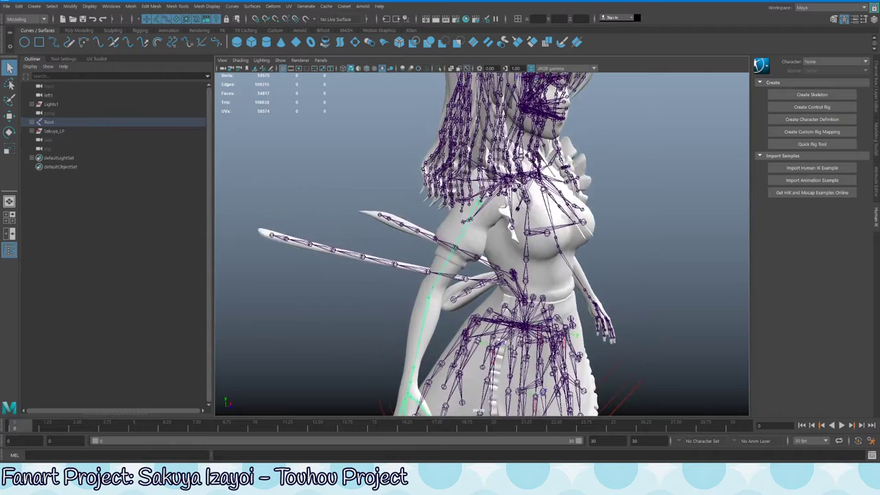
middle_click_drag(482, 237, 488, 242, "alt")
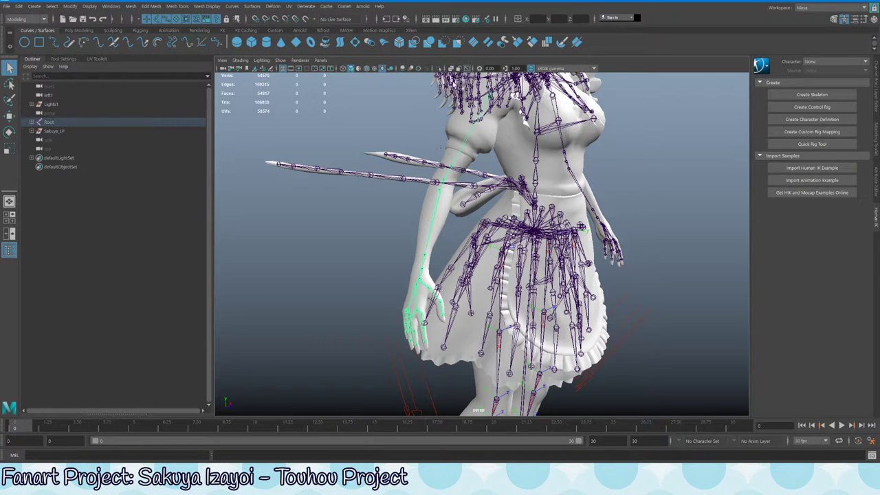
scroll(436, 79, "up", 3)
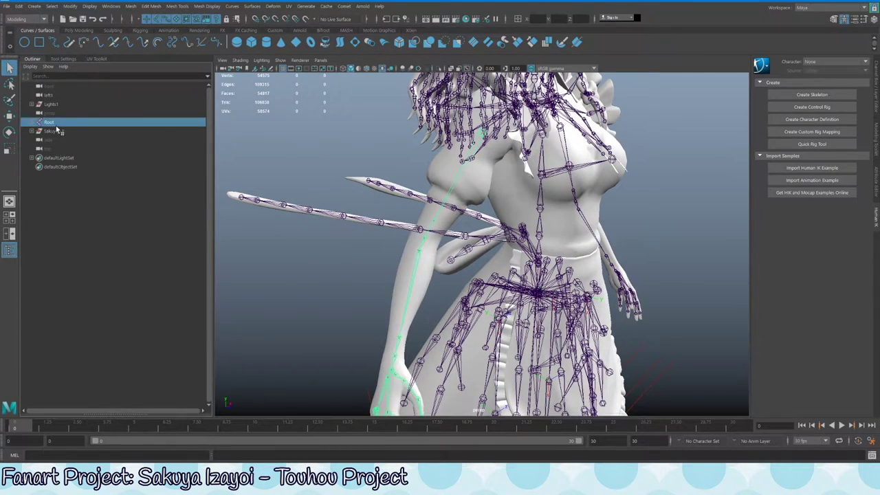
left_click(56, 131)
Group the Root hierarchy and rename the new group Skeleton.
key("ctrl+g")
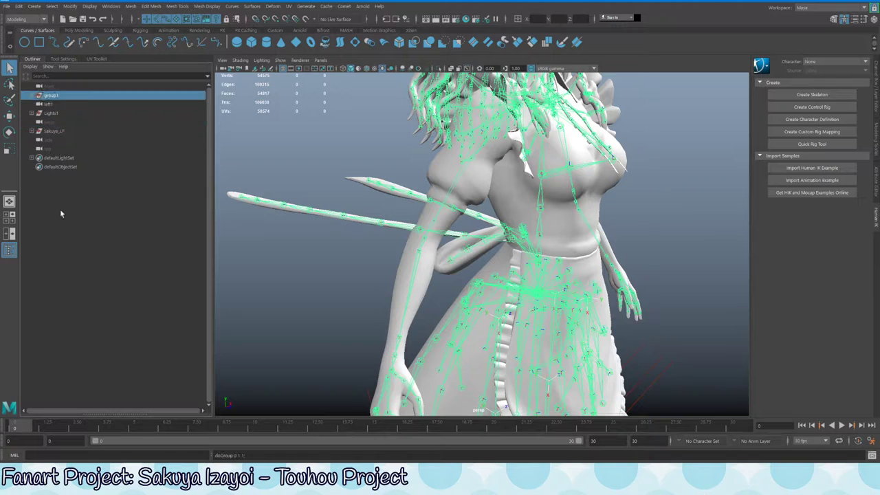
double_click(51, 95)
type("S")
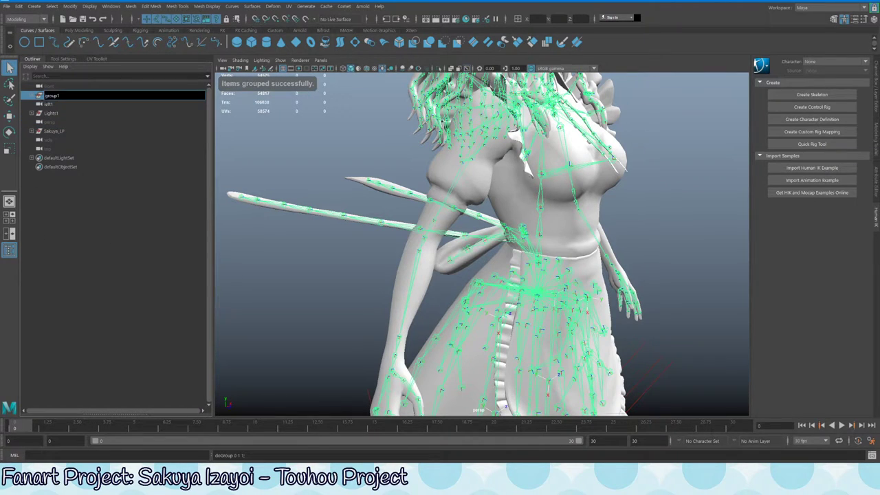
type("kelton")
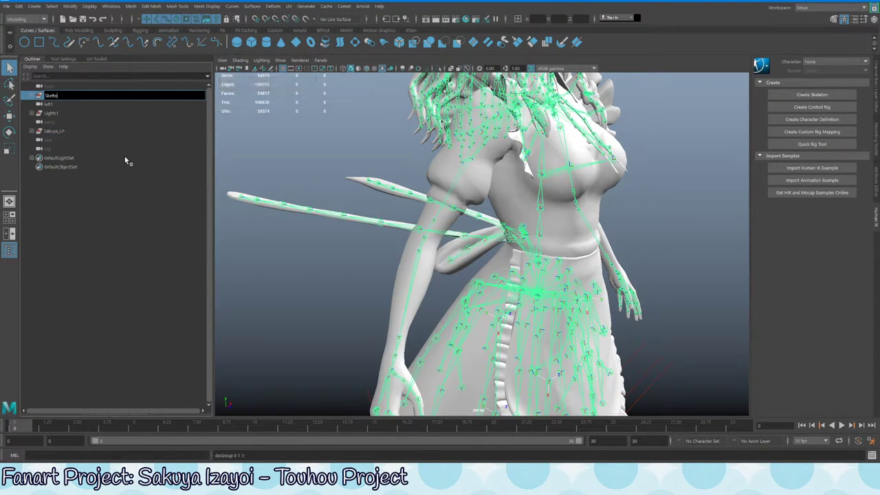
key("Return")
double_click(52, 95)
key("Return")
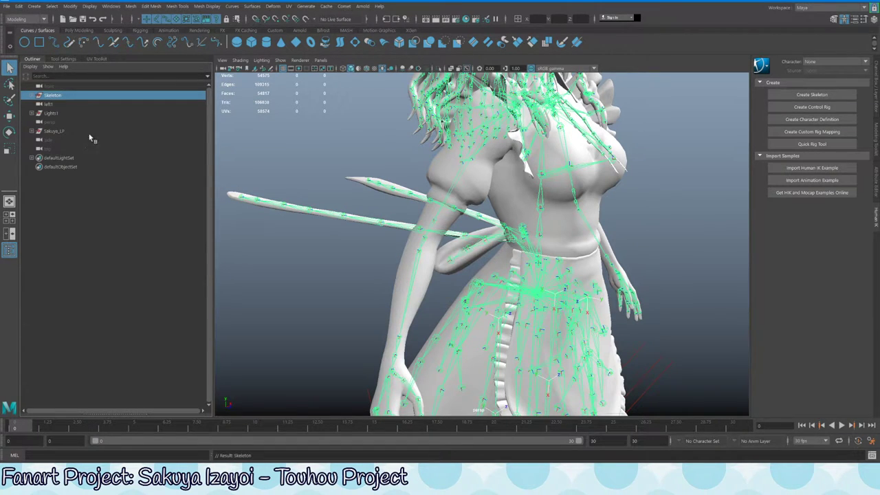
Rename the character mesh Sakuya_LP_Geometry in the Outliner.
left_click(67, 114)
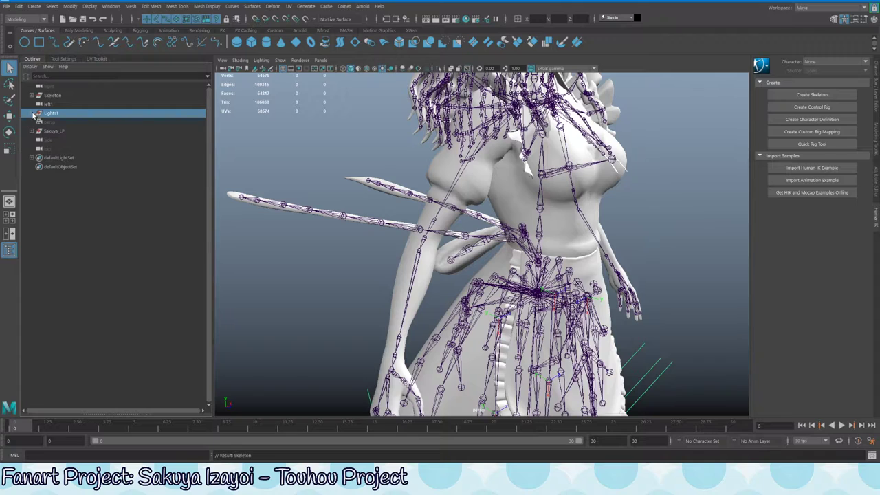
left_click(52, 104)
left_click(58, 121)
left_click(83, 113)
left_click(55, 131)
double_click(61, 131)
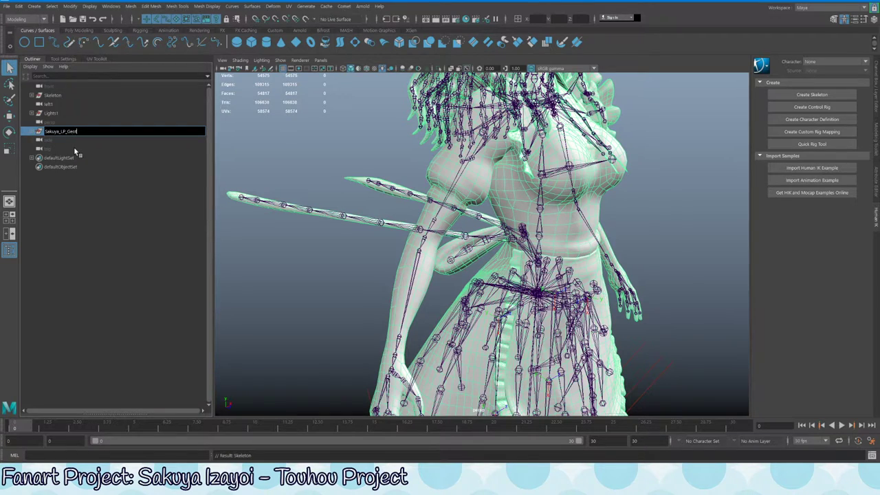
type("y")
key("Return")
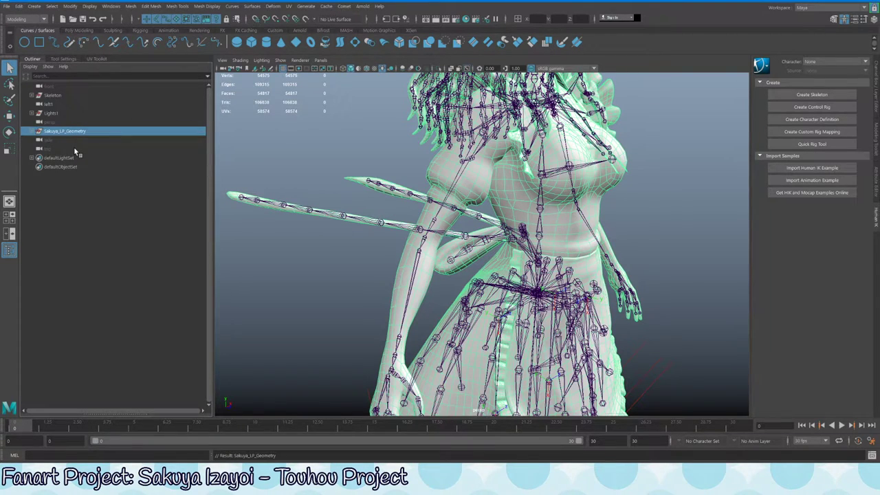
Group Skeleton and Sakuya_LP_Geometry together and name the group Ch_Sakuya.
left_click(58, 96)
left_click(64, 131, "ctrl")
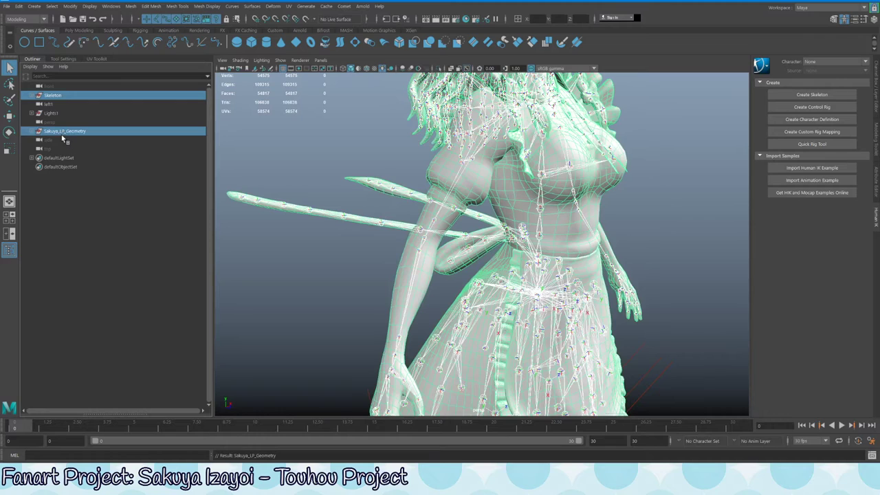
key("ctrl+g")
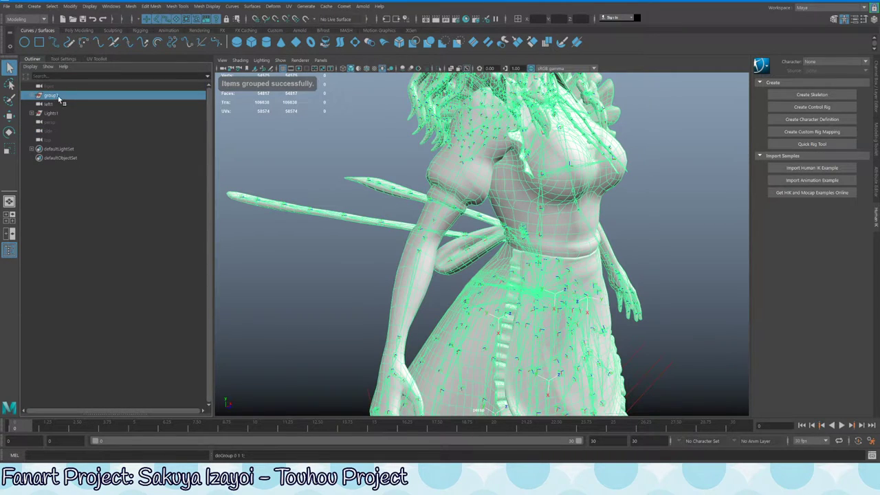
double_click(52, 96)
type("Ch")
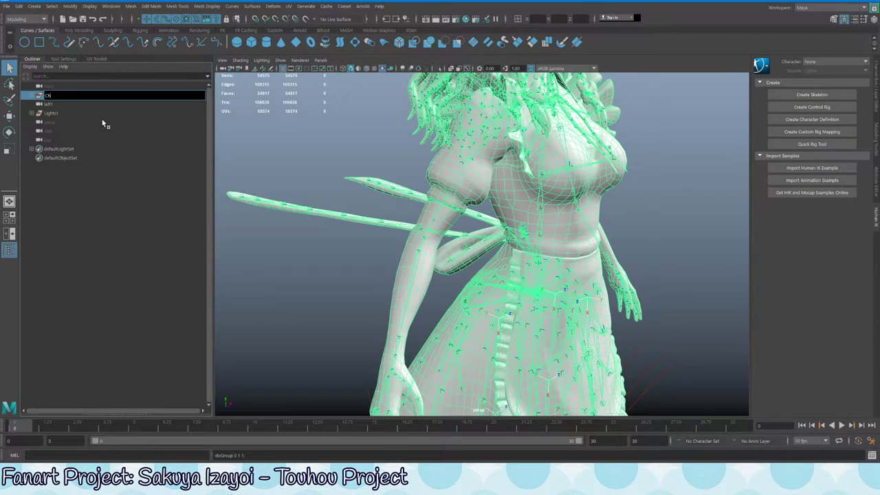
type("_Sakuyra")
key("Return")
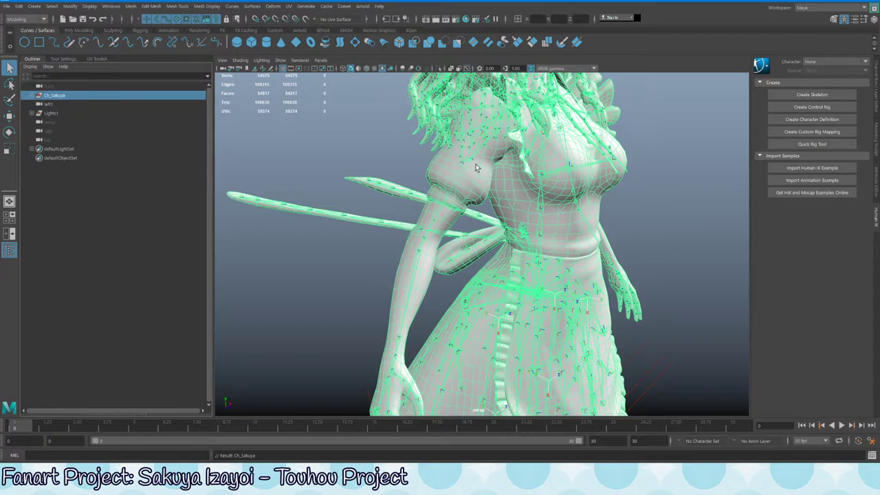
left_click_drag(477, 168, 585, 206, "alt")
left_click(568, 199)
scroll(568, 199, "up", 3)
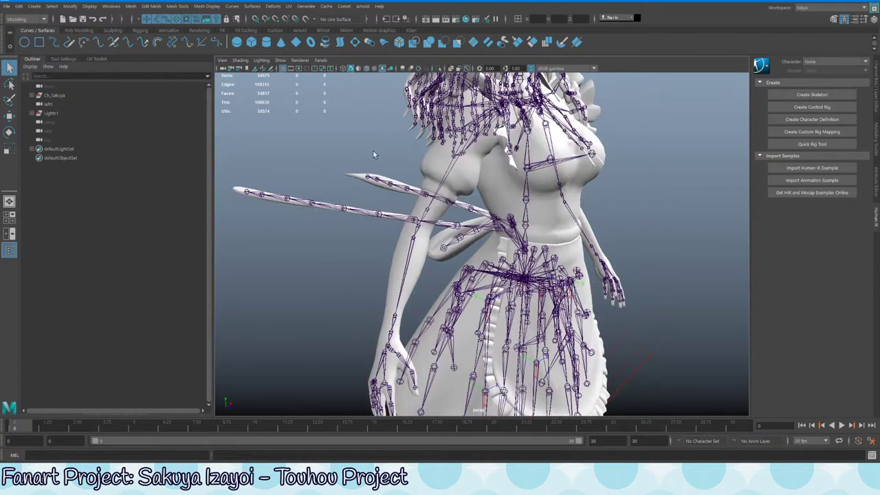
Switch to the Rigging menu set (F3) and open the IK Handle Tool settings.
left_click(138, 30)
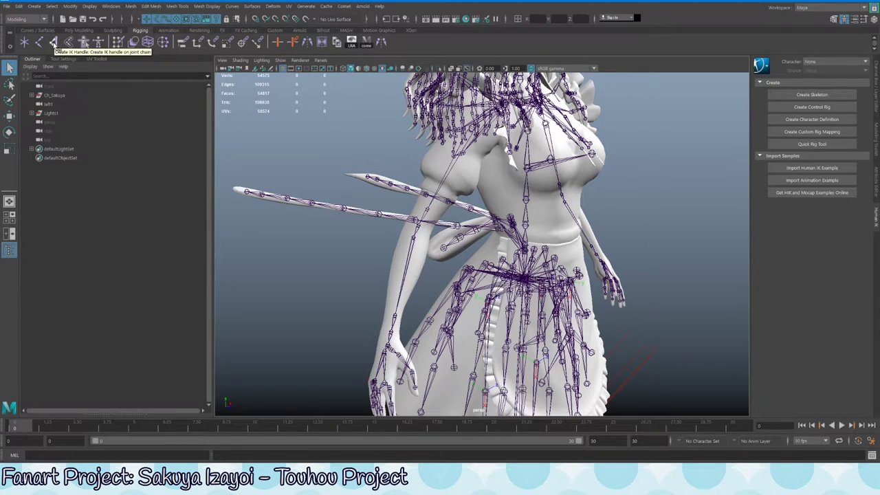
scroll(423, 137, "up", 3)
left_click(385, 189)
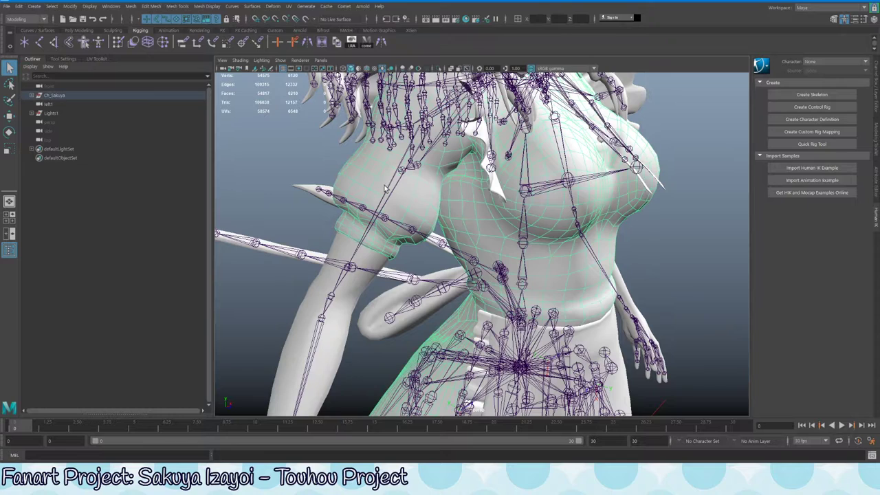
left_click(397, 174)
left_click(172, 6)
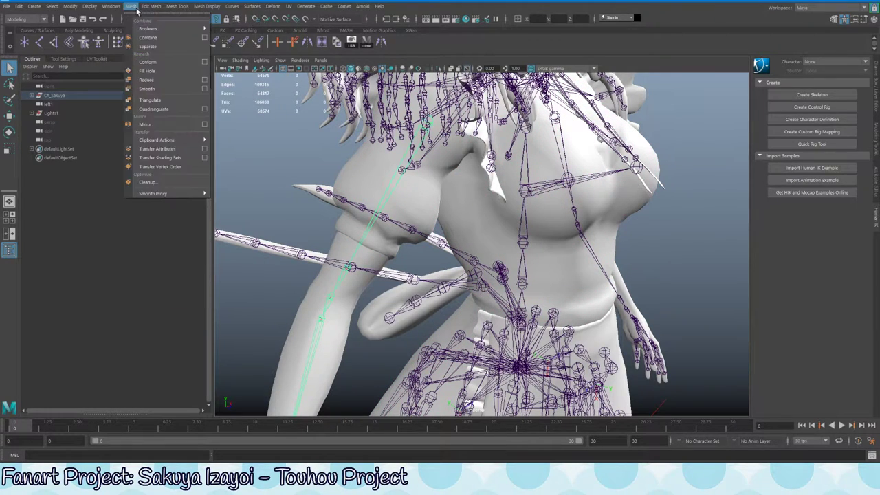
key("F3")
left_click(177, 9)
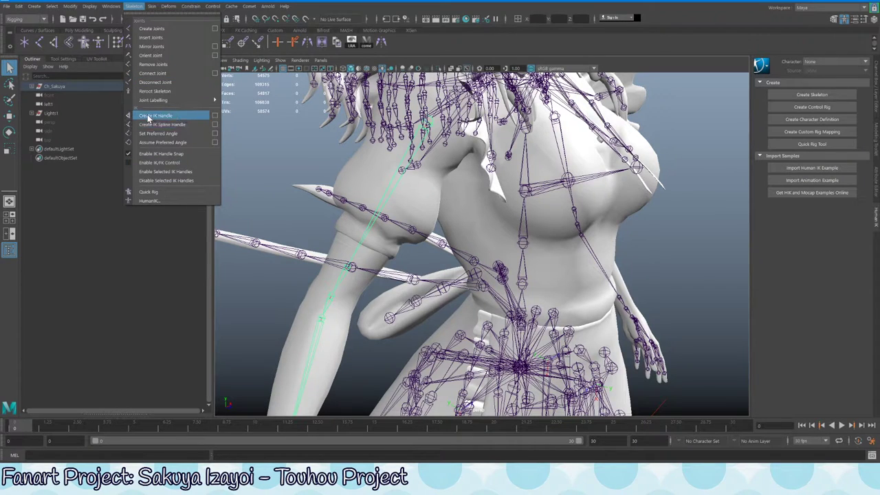
left_click(215, 115)
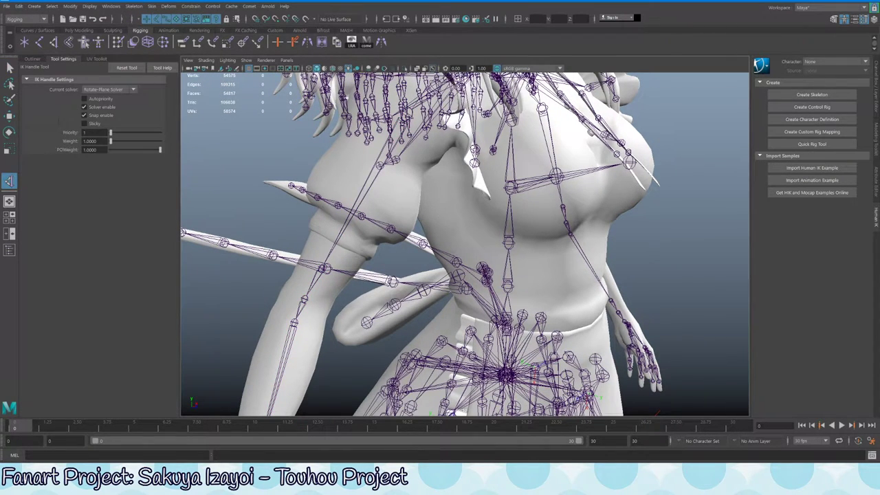
Pick the wrist joint to finish the rotate-plane IK handle running from the upper arm.
left_click_drag(444, 208, 438, 165, "alt")
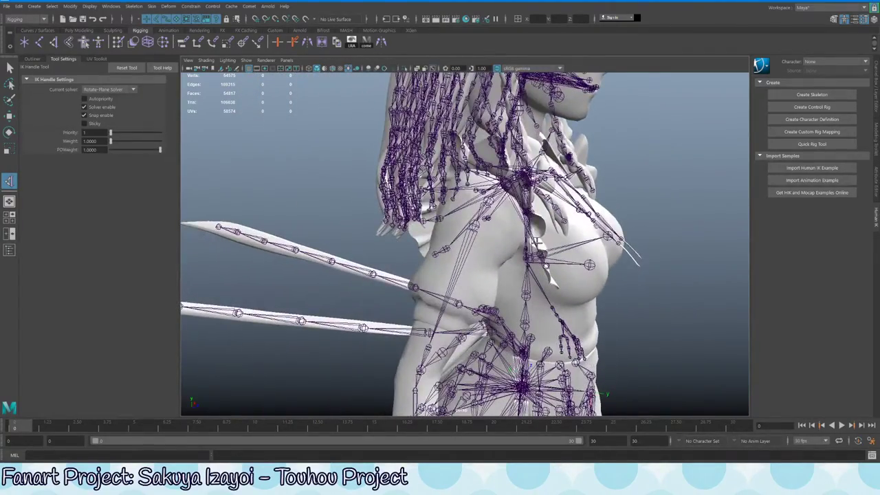
left_click_drag(512, 202, 421, 141, "alt")
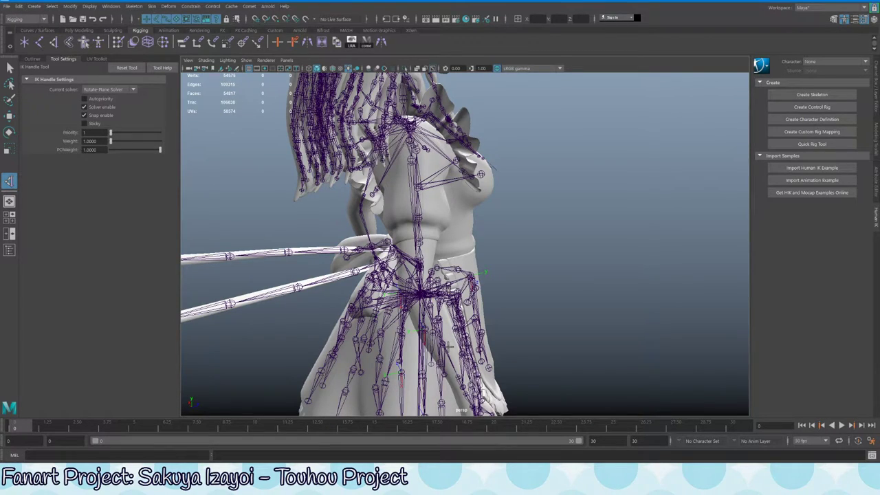
left_click_drag(448, 347, 416, 258, "alt")
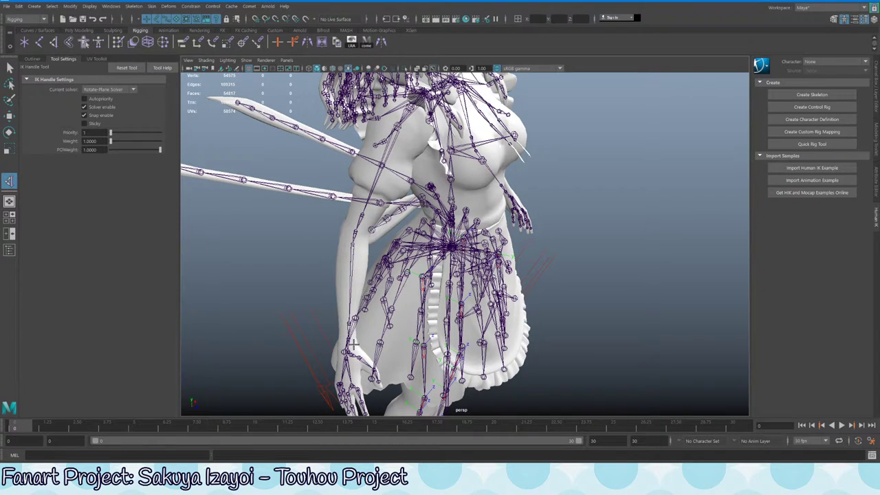
left_click_drag(354, 343, 388, 280, "alt")
left_click_drag(406, 96, 537, 201, "alt")
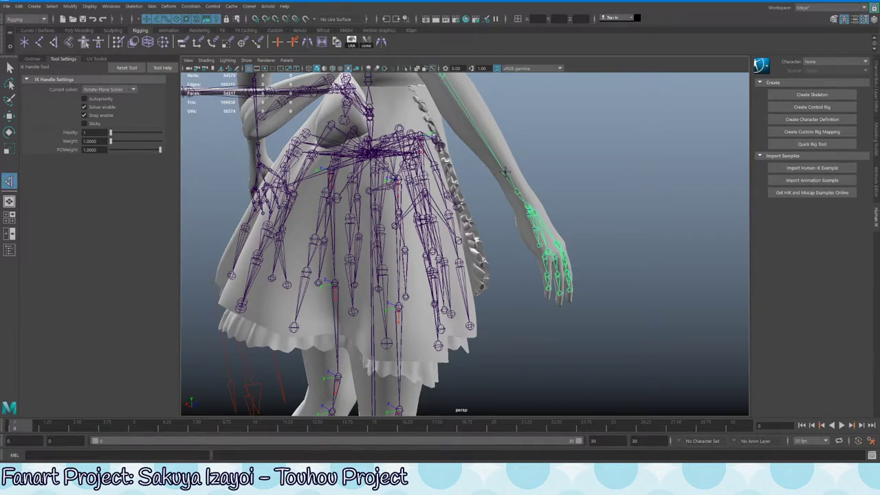
left_click(530, 209)
key("q")
left_click_drag(499, 253, 406, 264, "alt")
Move the IK handle to pull the wrist up, testing the arm, then select the wrist joint.
key("w")
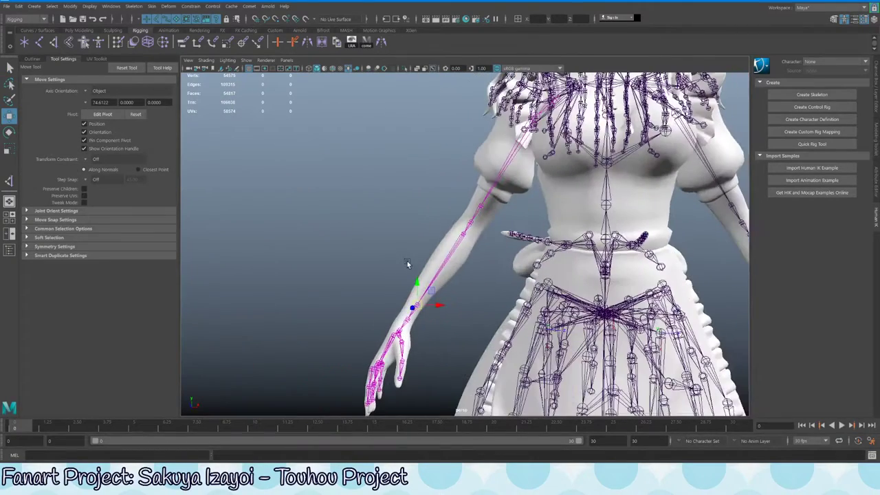
mouse_move(432, 294)
left_mouse_down()
mouse_move(362, 226)
mouse_move(445, 176)
mouse_move(465, 208)
mouse_move(454, 277)
mouse_move(461, 277)
mouse_move(593, 196)
mouse_move(474, 275)
mouse_move(509, 186)
mouse_move(400, 183)
mouse_move(548, 237)
mouse_move(444, 291)
mouse_move(421, 289)
left_mouse_up()
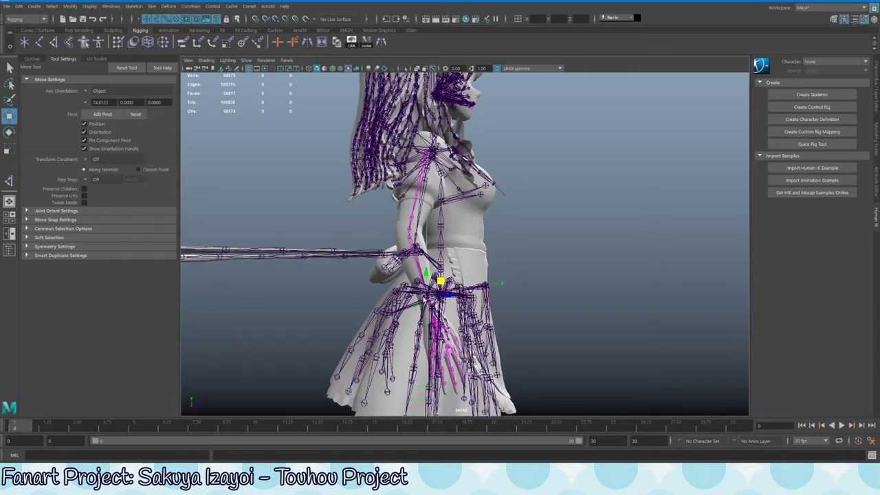
left_click_drag(422, 297, 464, 230, "alt")
left_click(447, 239)
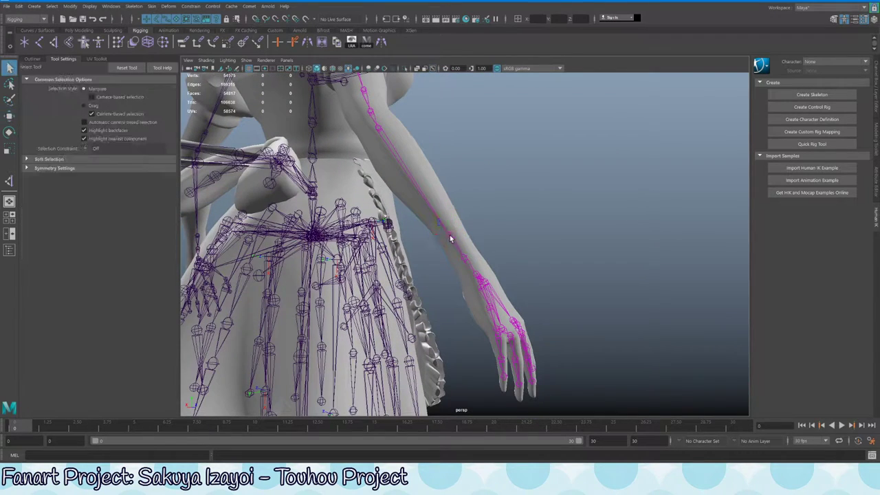
key("e")
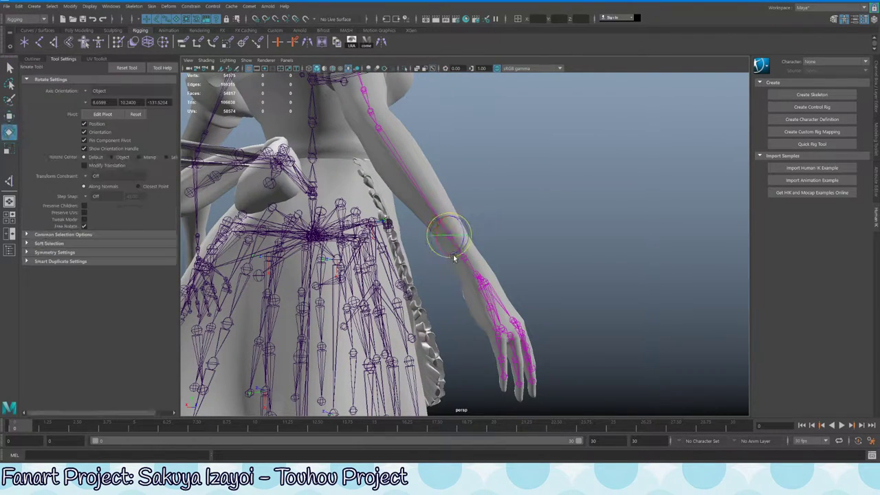
left_click_drag(451, 262, 385, 230, "alt")
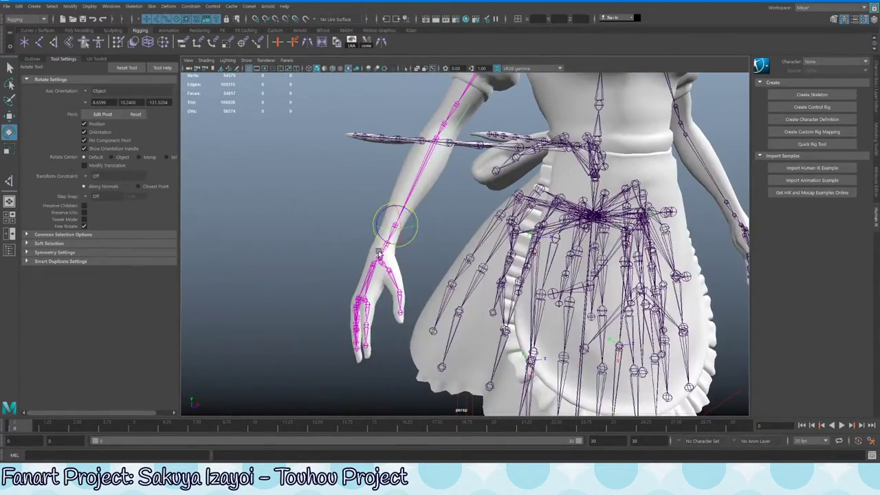
key("w")
left_click(387, 247)
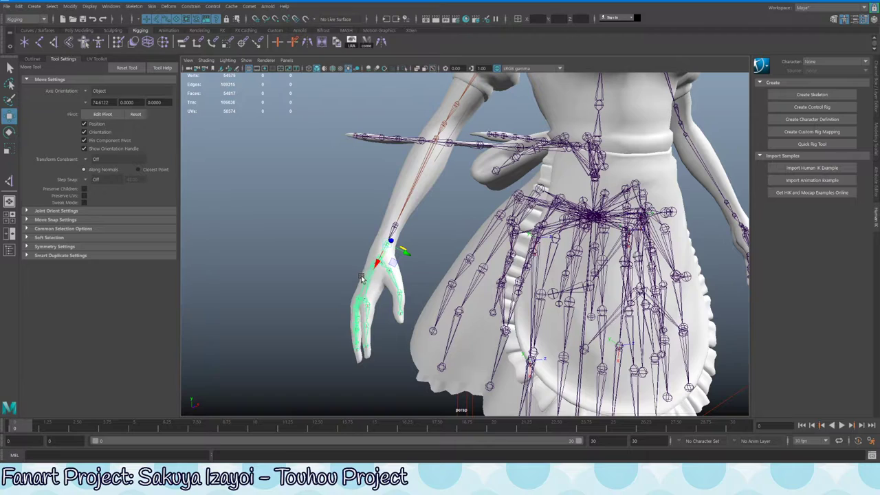
Open the Outliner and expand Sakuya_LP_Geometry to browse the hierarchy.
left_click(32, 58)
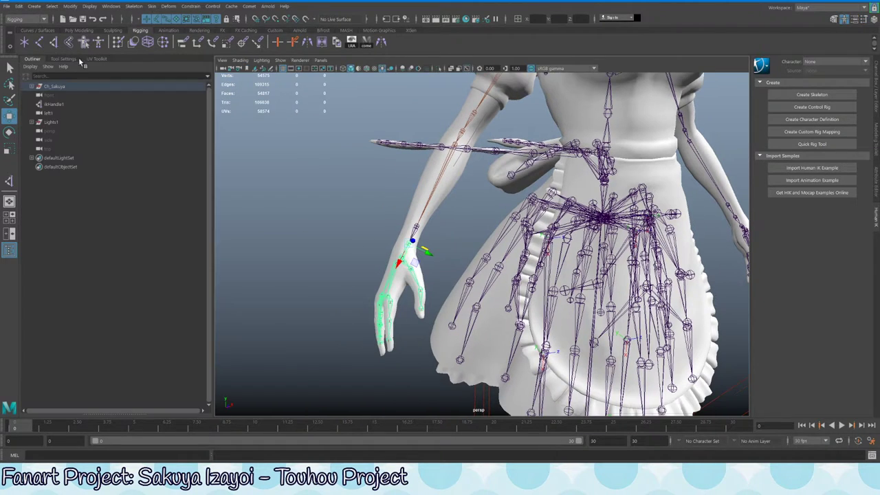
left_click(44, 95)
scroll(123, 248, "down", 10)
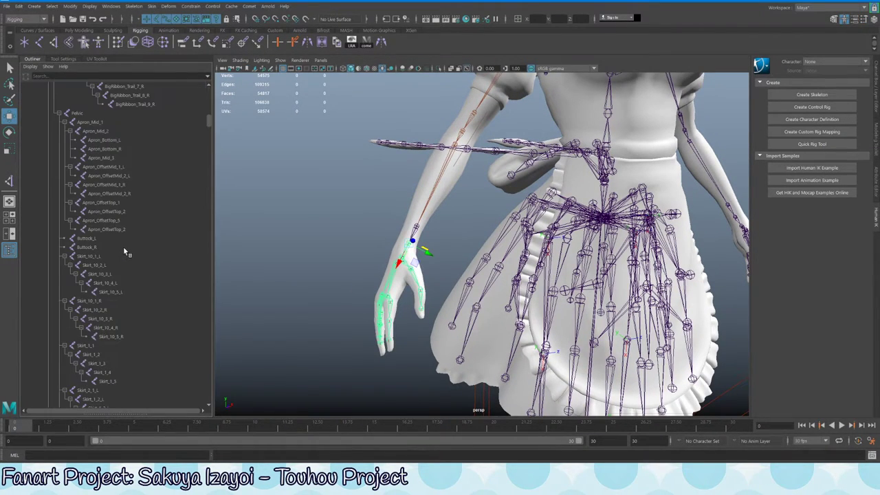
scroll(125, 252, "up", 10)
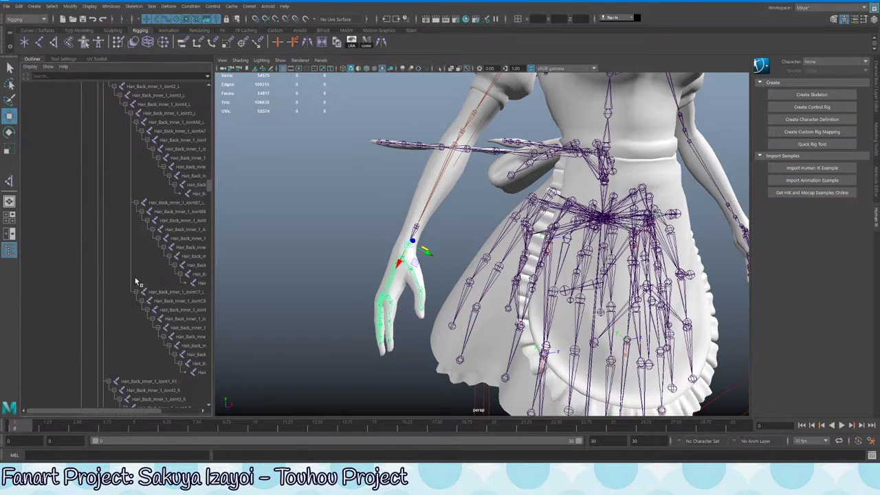
scroll(147, 267, "down", 5)
scroll(149, 270, "down", 10)
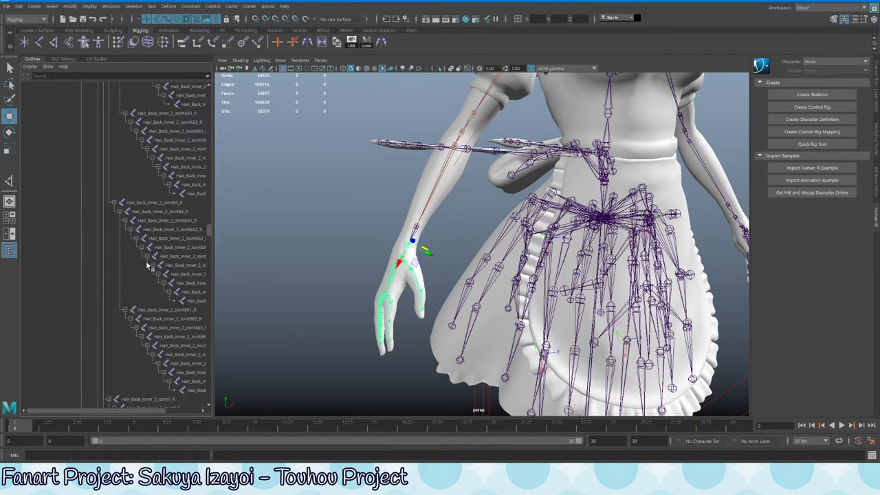
scroll(154, 273, "down", 10)
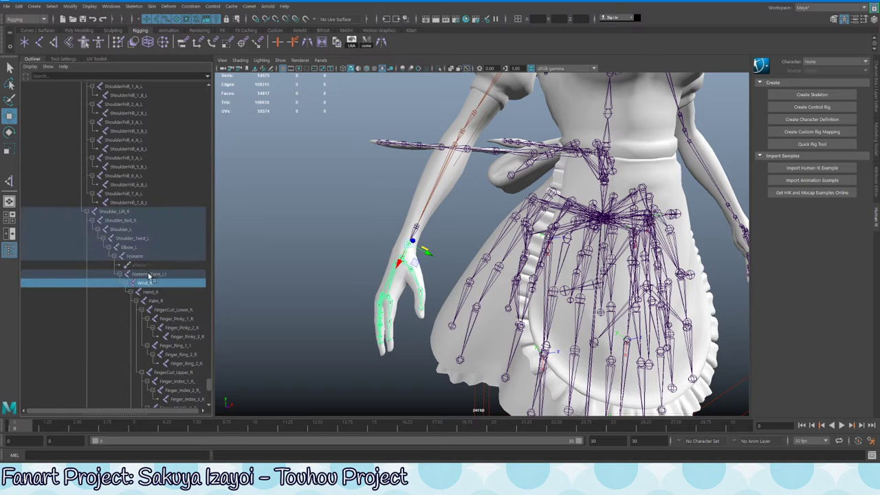
Rotate-test the forearm joint and select the forearm twist joint.
left_click_drag(430, 237, 394, 252, "alt")
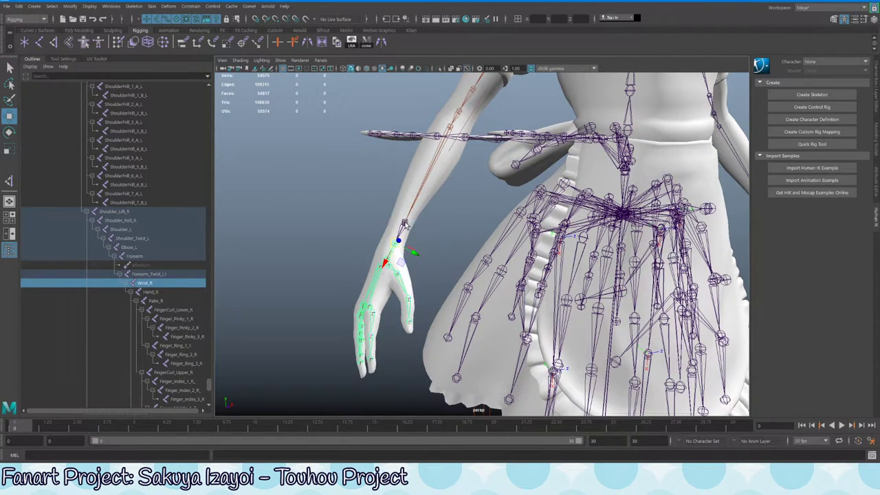
left_click(404, 223)
key("e")
left_click_drag(404, 219, 382, 218, "alt")
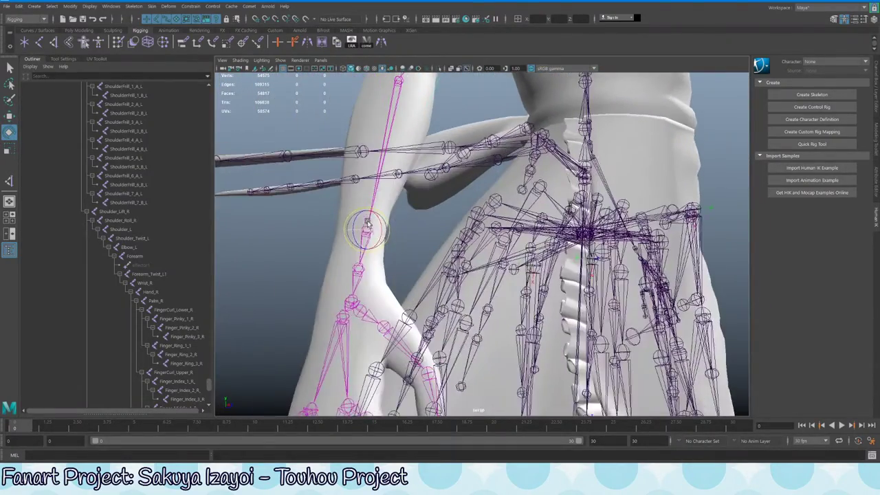
key("q")
left_click(366, 233)
left_click_drag(209, 388, 231, 94)
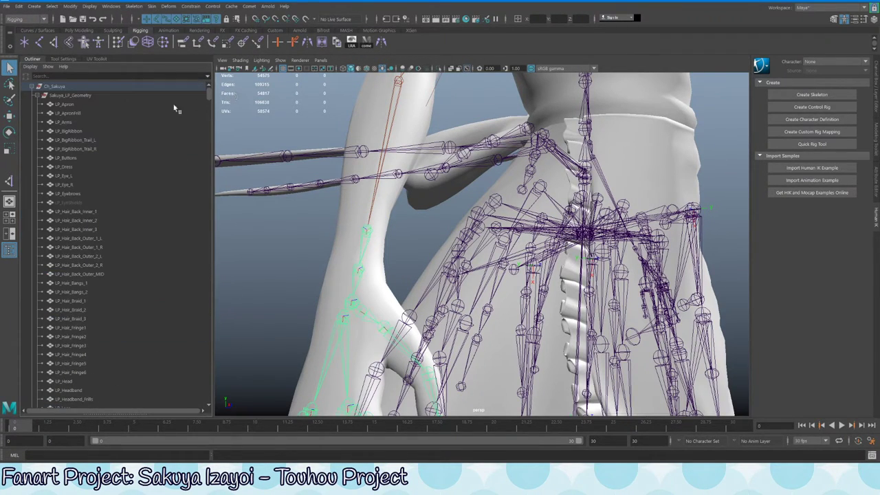
Hide ikHandle1 with Ctrl+H and select the arm joint near the wrist.
left_click(44, 95)
left_click(44, 104, "shift")
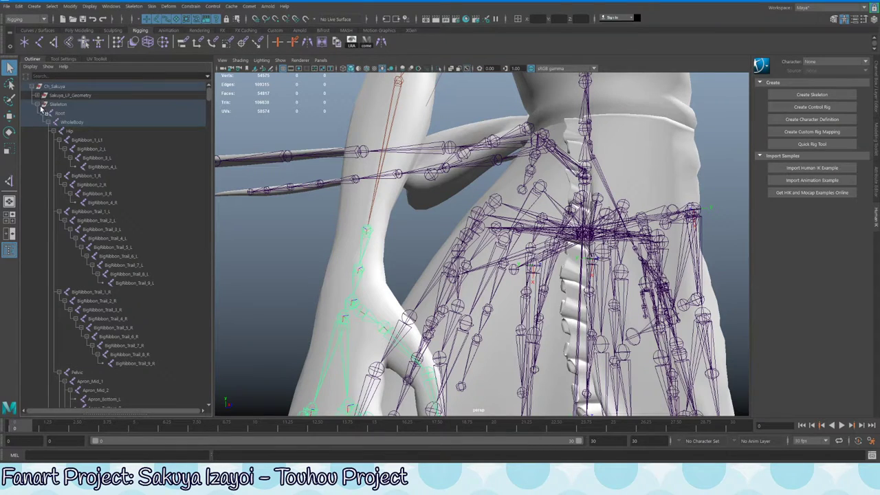
left_click(37, 104)
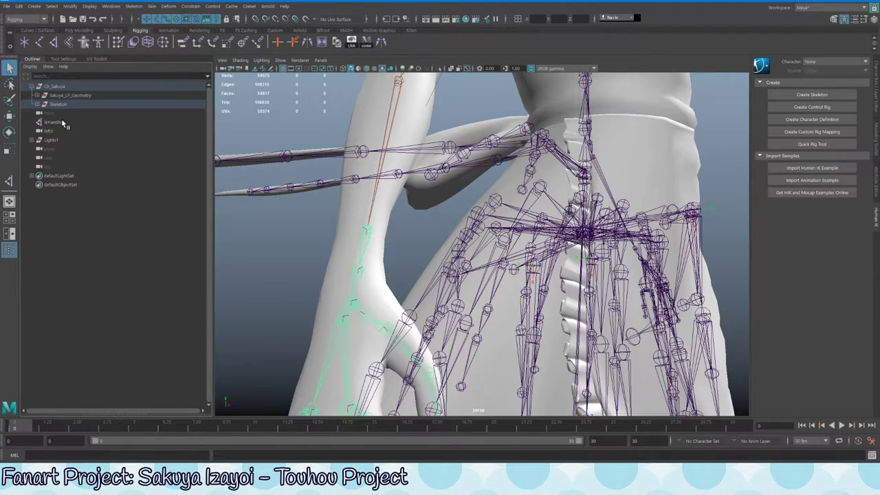
left_click(61, 121)
key("ctrl+h")
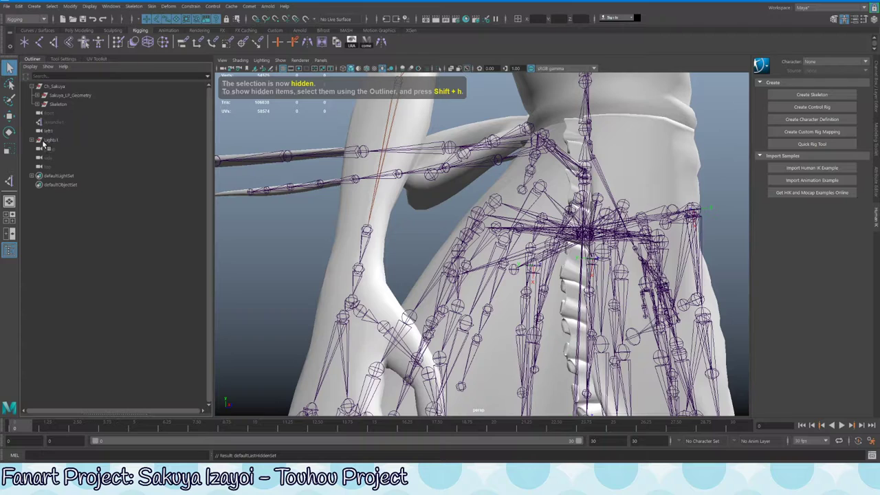
left_click(368, 233)
Rotate the wrist joint to check the hand bend, then select ikHandle1 in the Outliner.
key("w")
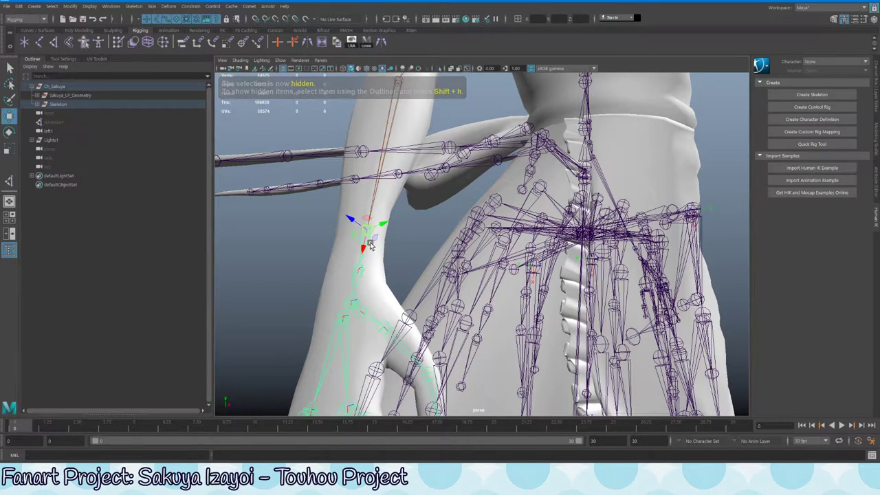
key("e")
mouse_move(384, 237)
left_mouse_down()
mouse_move(500, 223)
mouse_move(436, 219)
mouse_move(450, 231)
mouse_move(434, 243)
mouse_move(383, 250)
left_mouse_up()
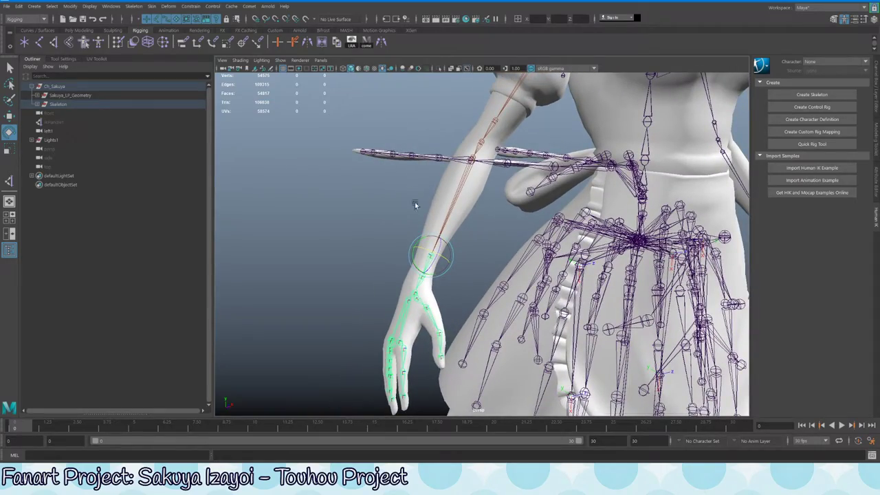
left_click_drag(414, 204, 409, 237, "alt")
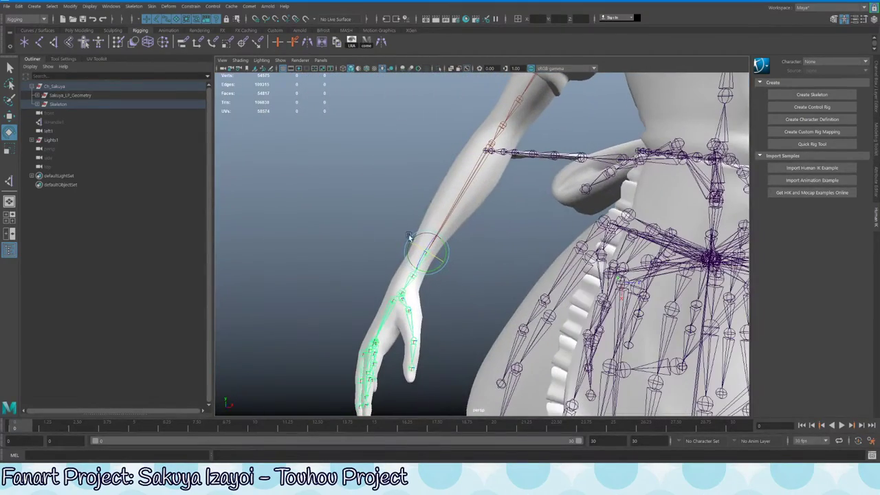
left_click(56, 121)
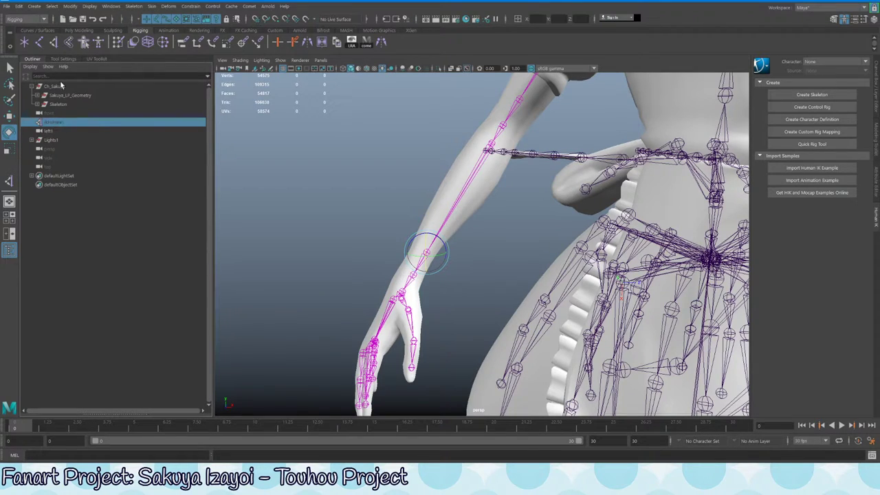
Group the arm IK handle, name the group IKHandlers, and parent it under Ch_Sakuya.
key("ctrl+g")
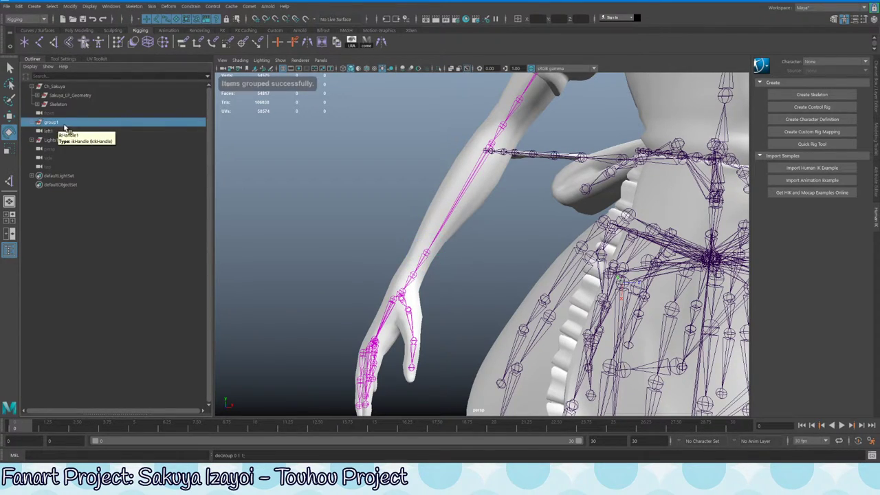
double_click(64, 124)
type("IK")
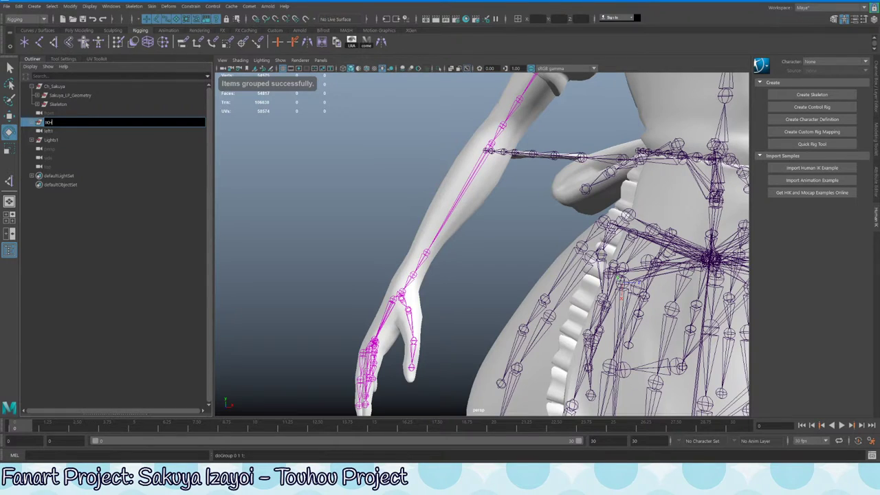
type("Handler")
key("Return")
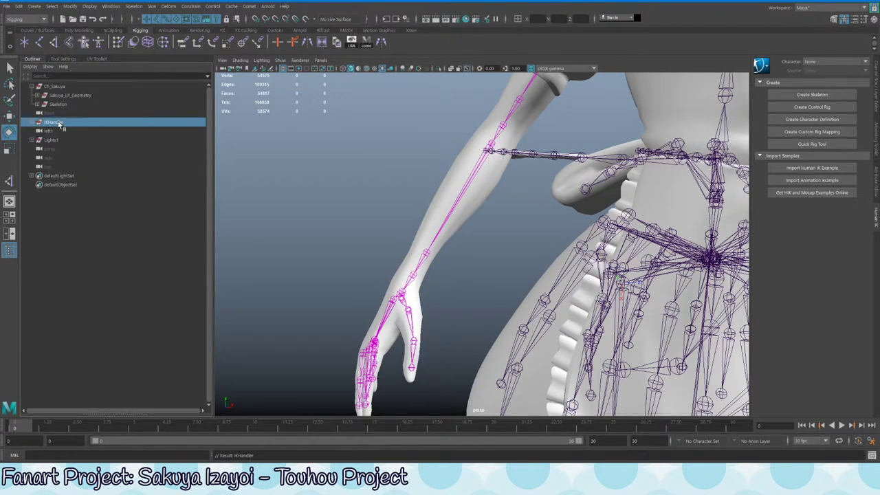
double_click(60, 124)
type("s")
key("Return")
middle_click_drag(60, 122, 61, 88)
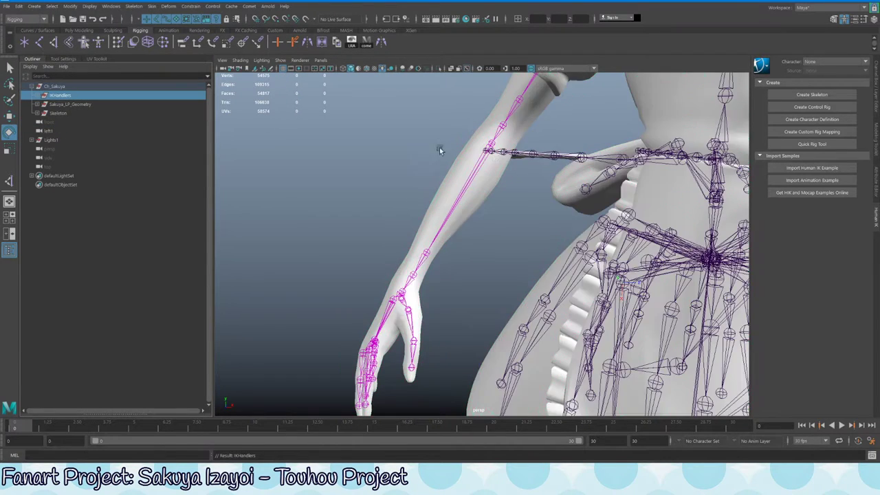
Move ikHandle1 so the arm hangs beside the body, confirming the arm follows.
left_click_drag(440, 149, 391, 222, "alt")
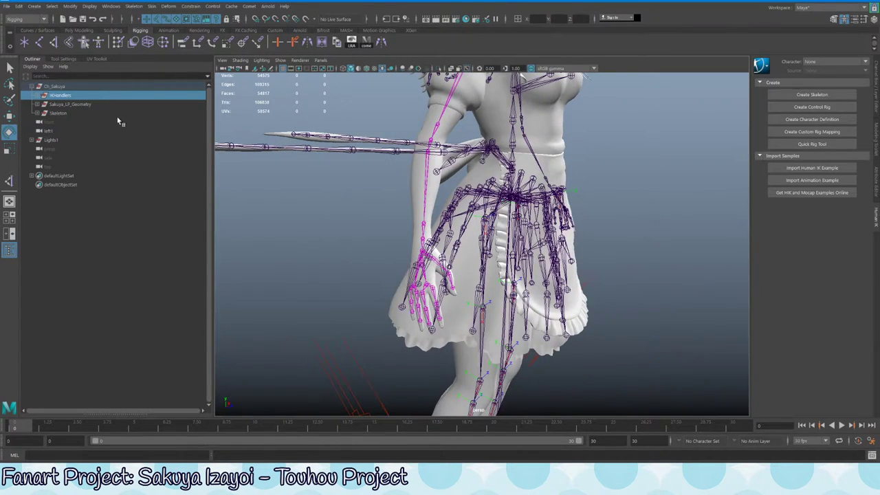
left_click(75, 105)
middle_click_drag(76, 104, 60, 100)
left_click(61, 104)
key("f")
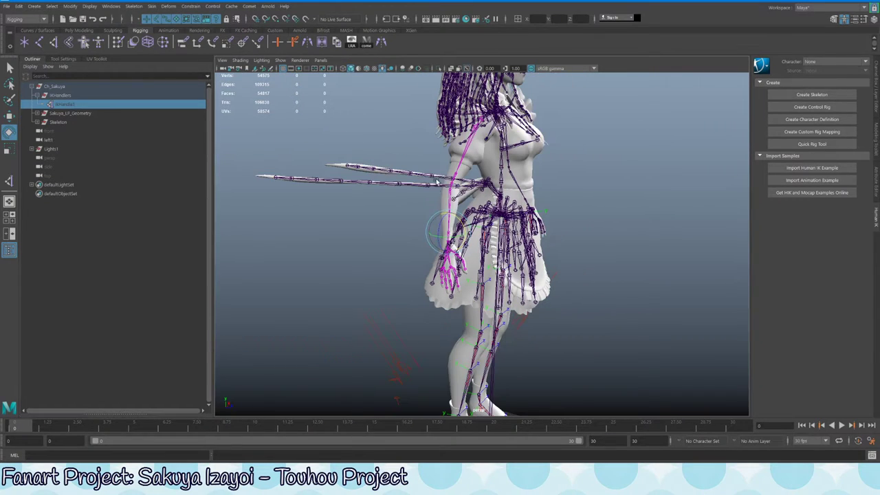
key("w")
left_click_drag(412, 261, 416, 199, "alt")
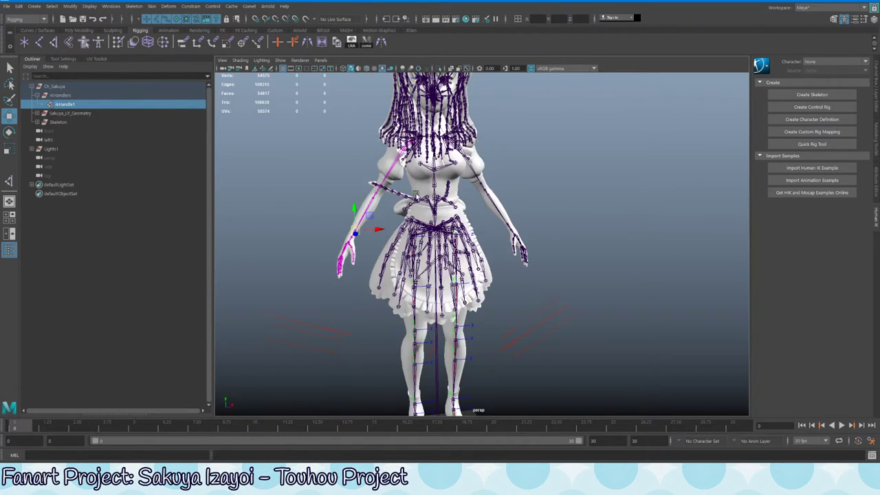
right_click_drag(416, 200, 407, 271, "alt")
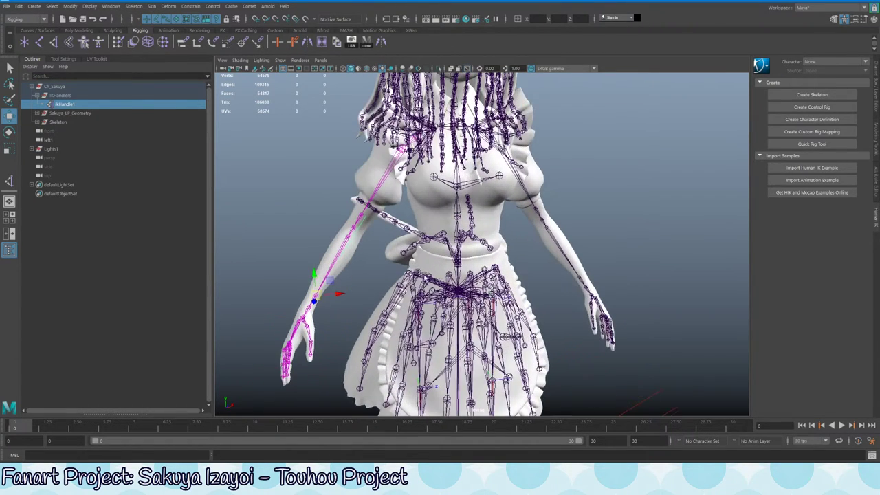
left_click(381, 274)
Unhide the LP_EyeShadow mesh inside Sakuya_LP_Geometry.
left_click(431, 260)
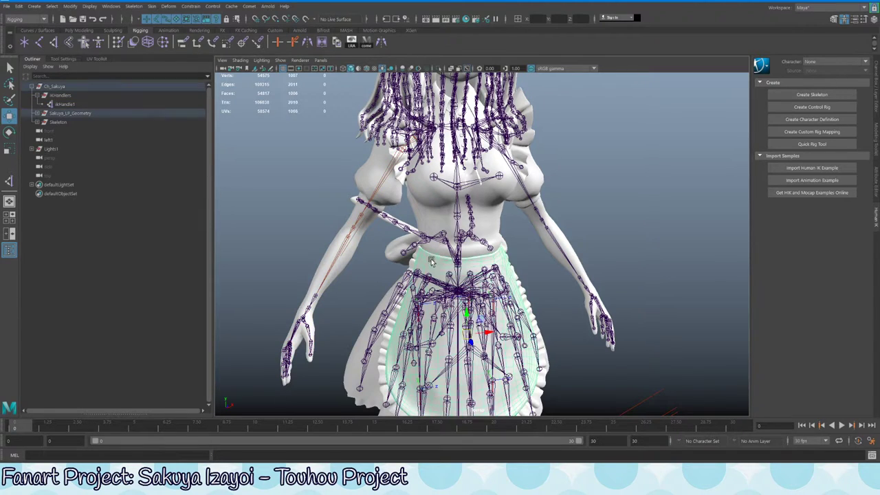
left_click(38, 112)
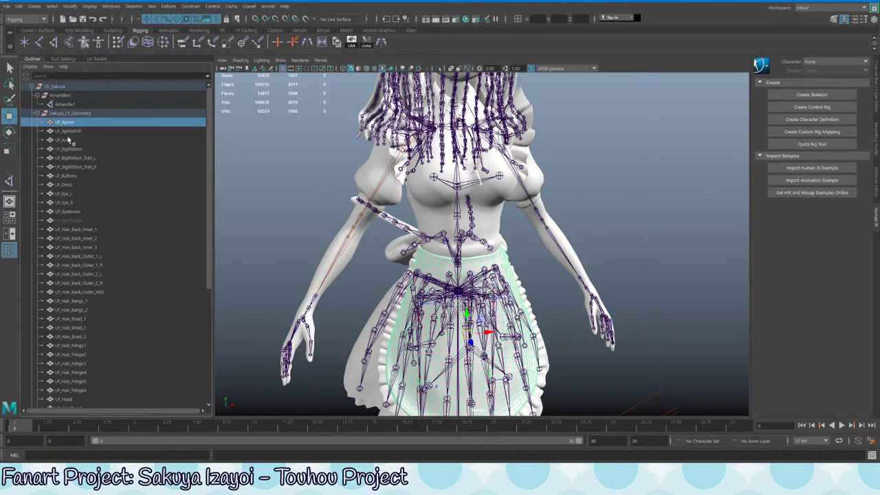
left_click(74, 218)
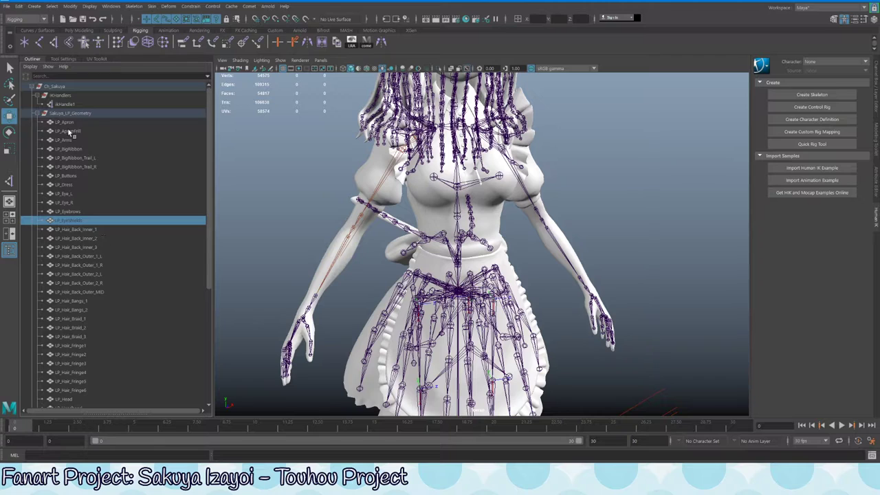
key("shift+h")
Select the meshes LP_Apron through LP_UpperTeeth plus the Root joint.
left_click(86, 129)
scroll(121, 294, "down", 5)
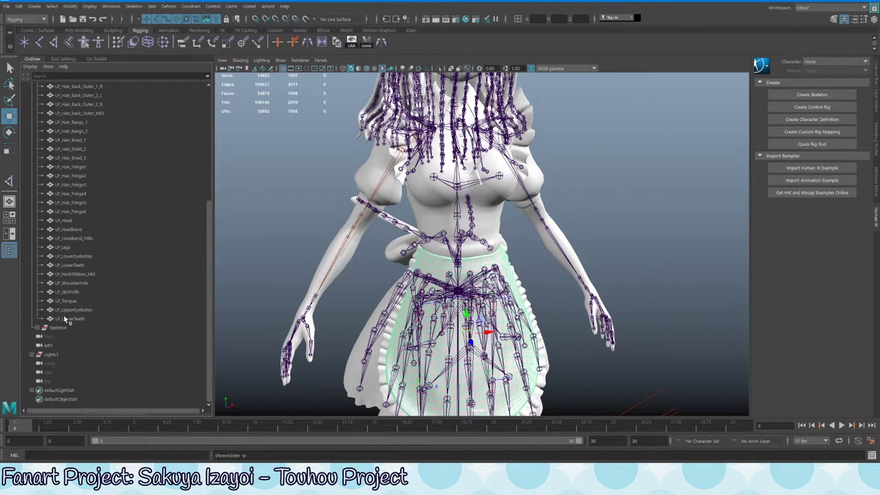
left_click(86, 316, "shift")
left_click_drag(383, 241, 365, 217, "alt")
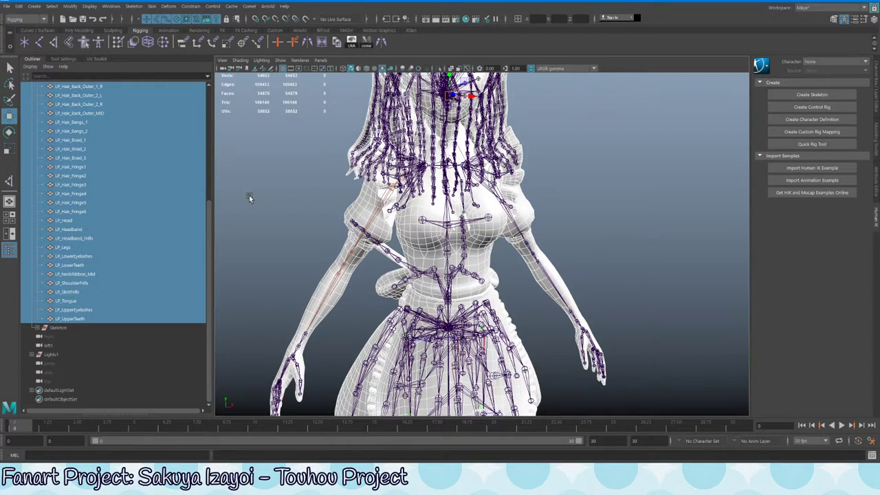
scroll(79, 260, "up", 5)
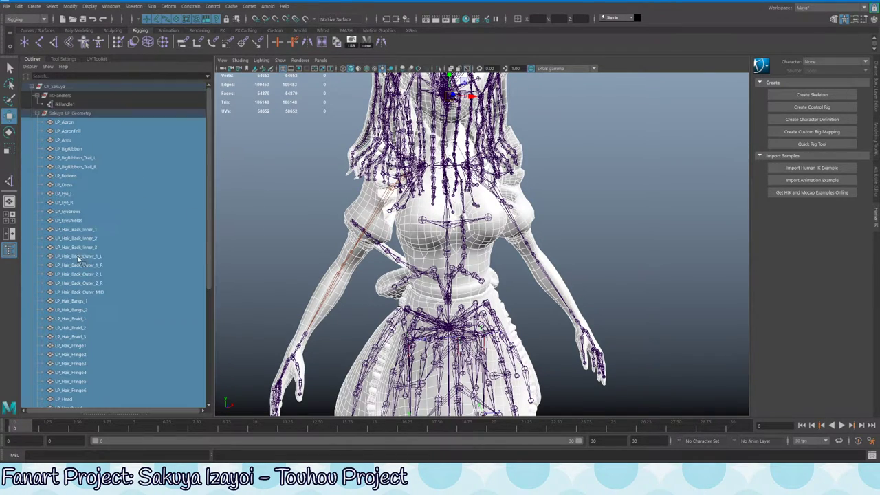
scroll(67, 343, "down", 5)
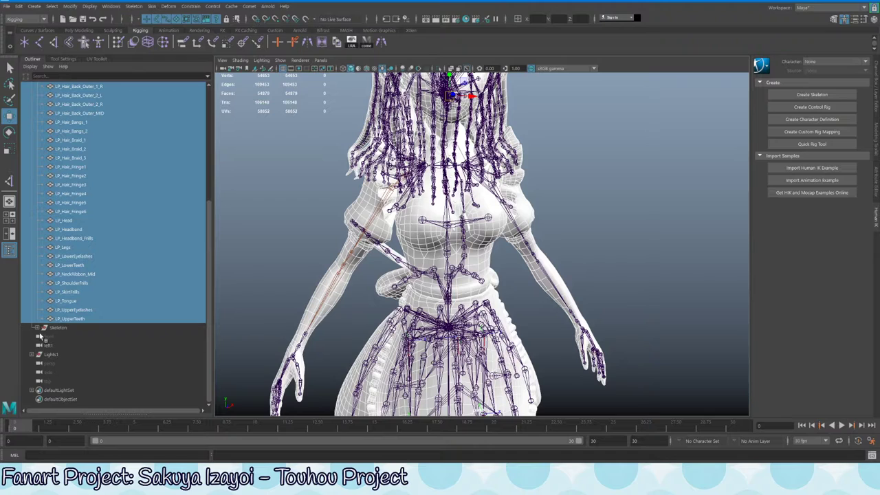
left_click(36, 327, "shift")
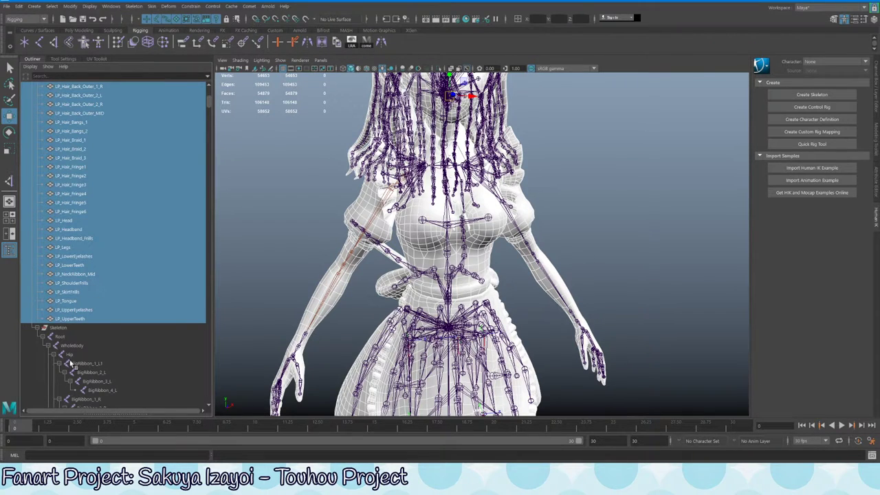
left_click(62, 336, "ctrl")
Open the Skin > Bind Skin options and move the dialog away from the character.
left_click(151, 6)
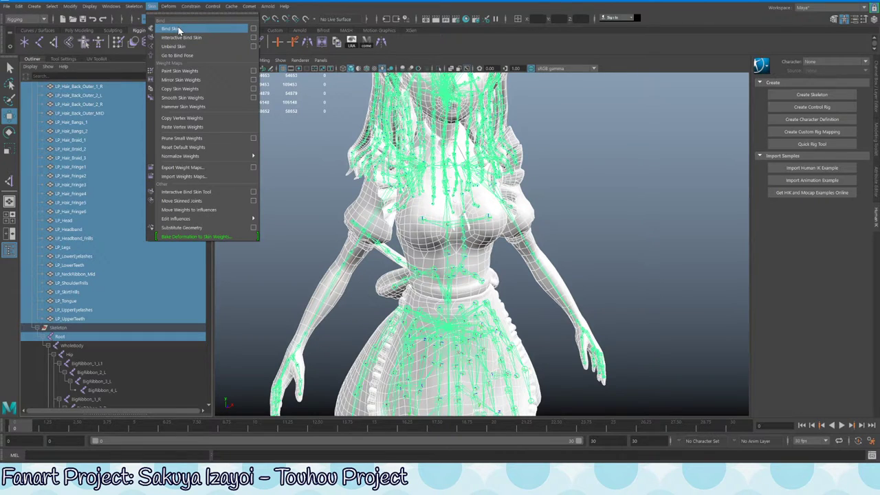
left_click(253, 28)
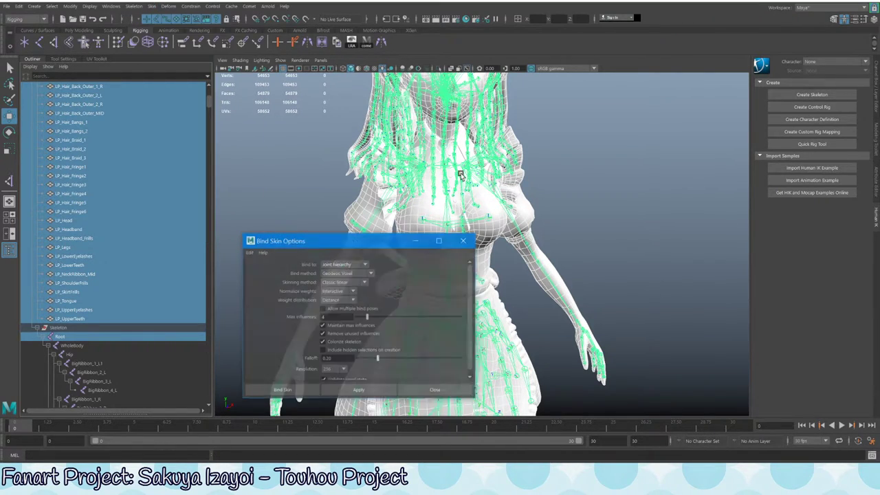
left_click_drag(376, 241, 653, 177)
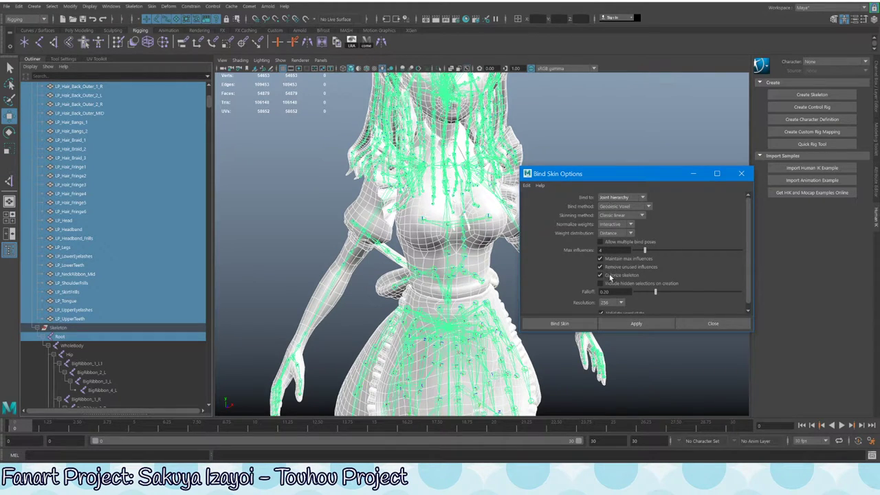
scroll(596, 314, "down", 1)
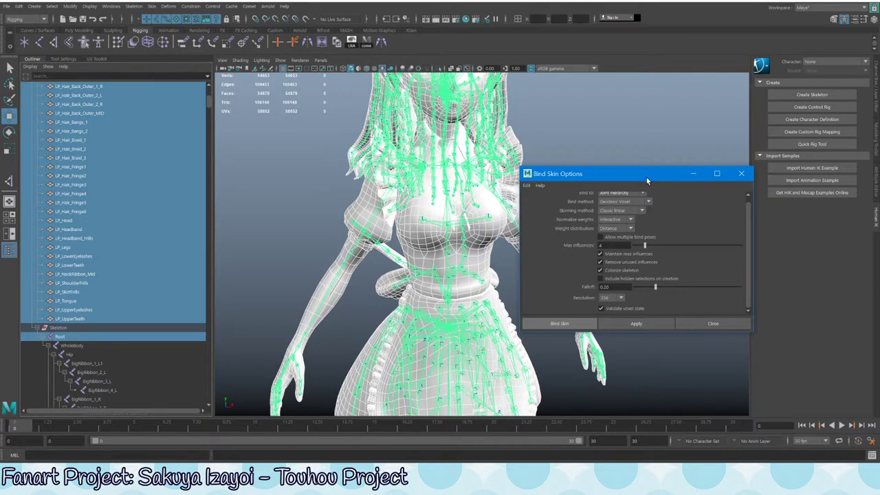
left_click(646, 178)
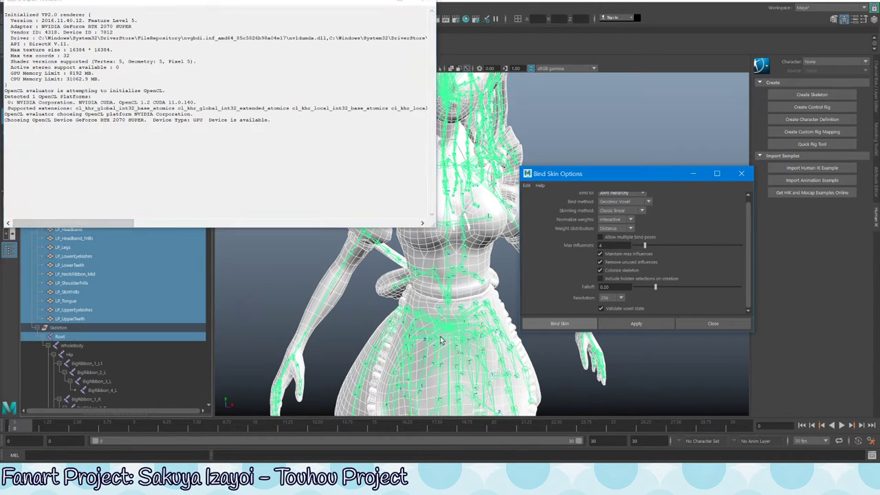
Close the renderer's Output Window log.
left_click(303, 275)
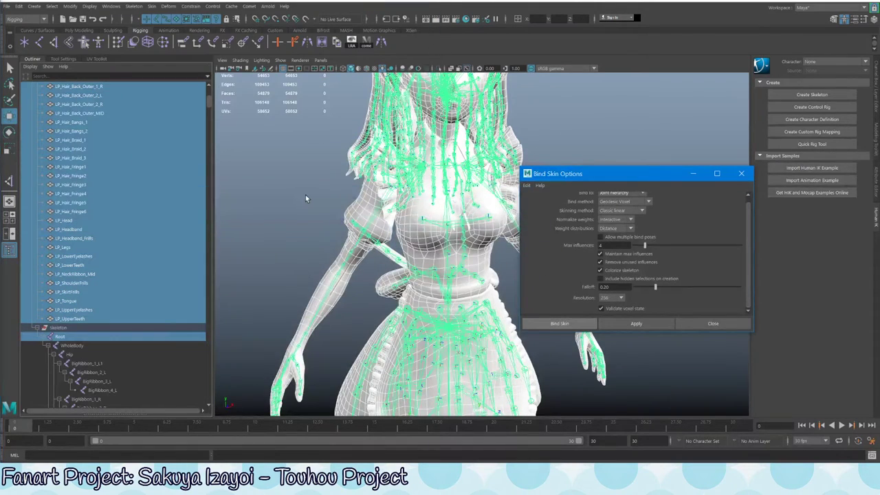